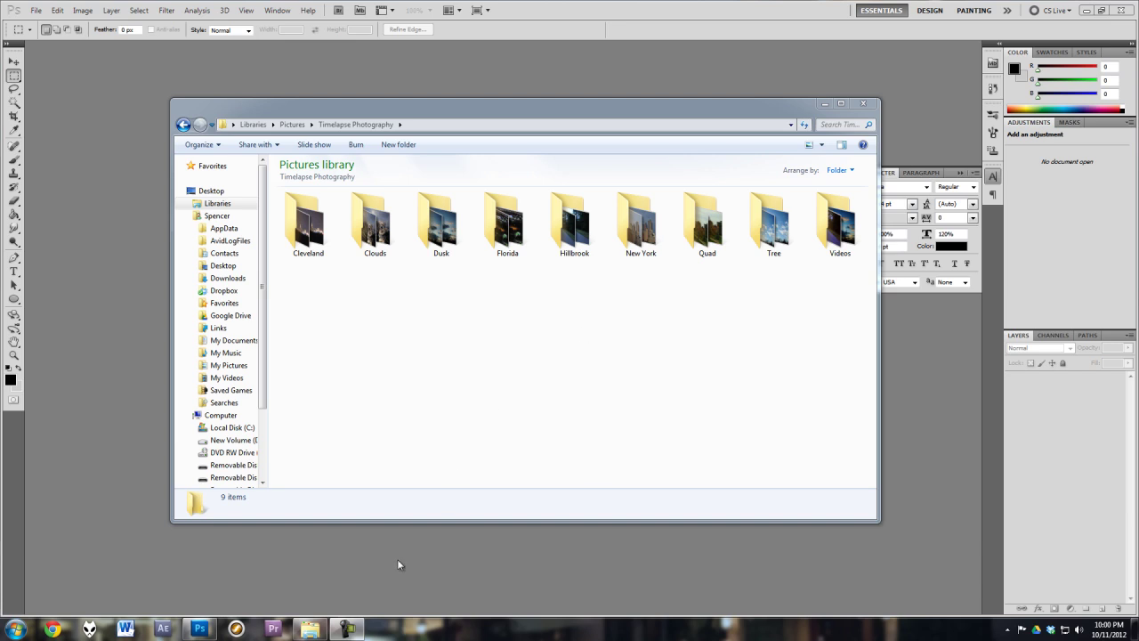
Bring the empty Photoshop window to the front over the Timelapse Photography folder
mouse_move(345, 630)
left_click(518, 17)
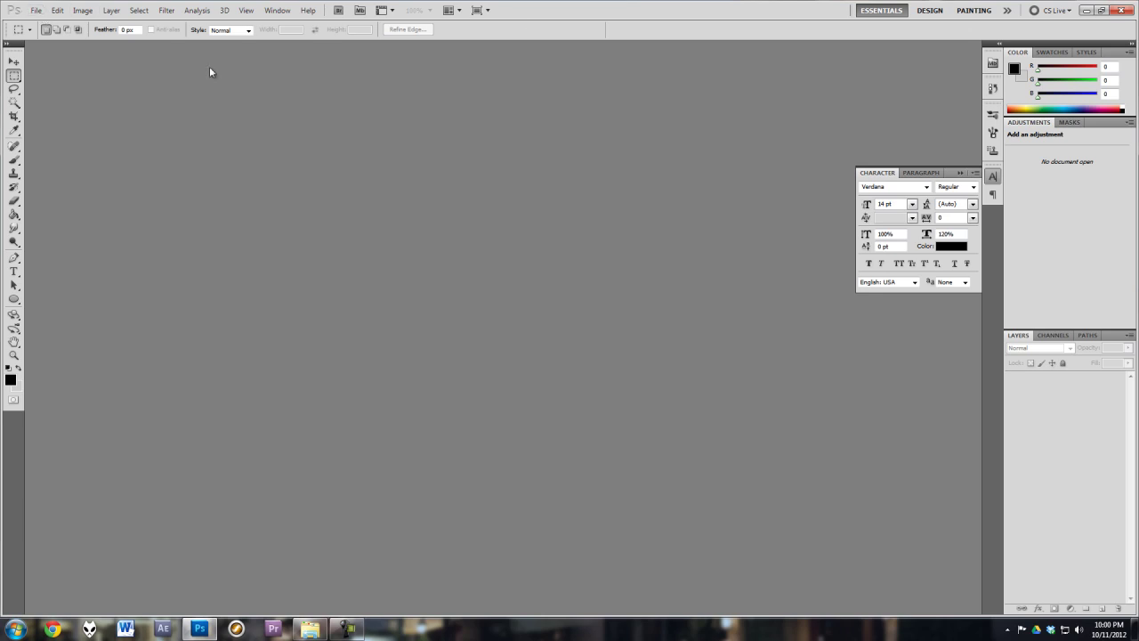
Browse to Libraries > Pictures > Timelapse Photography > Dusk in the Open dialog
left_click(37, 12)
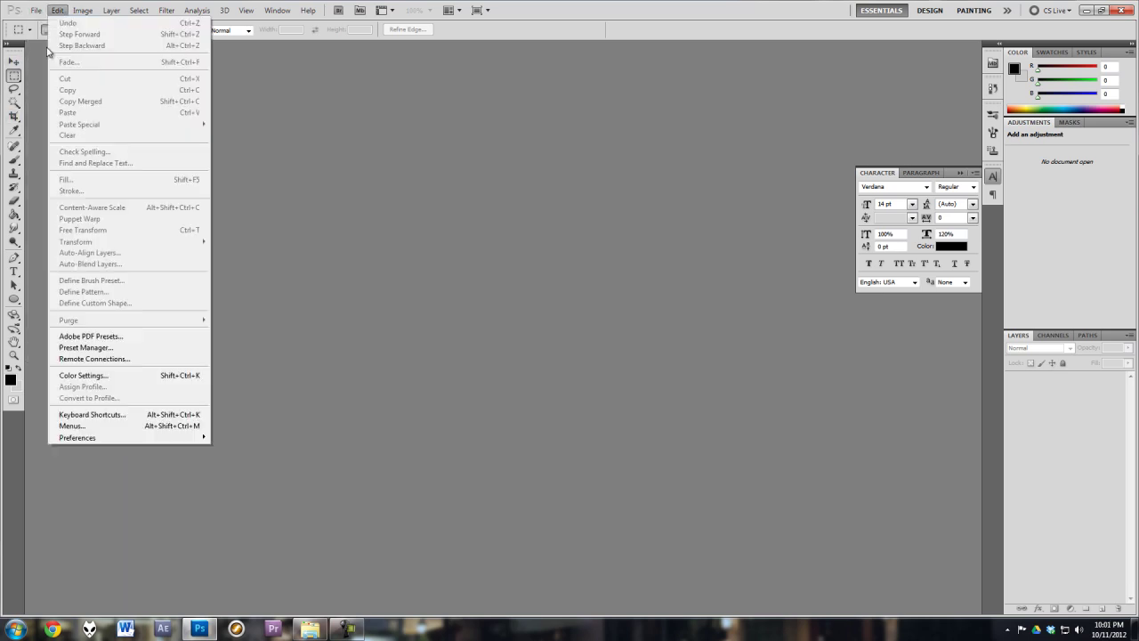
left_click(43, 35)
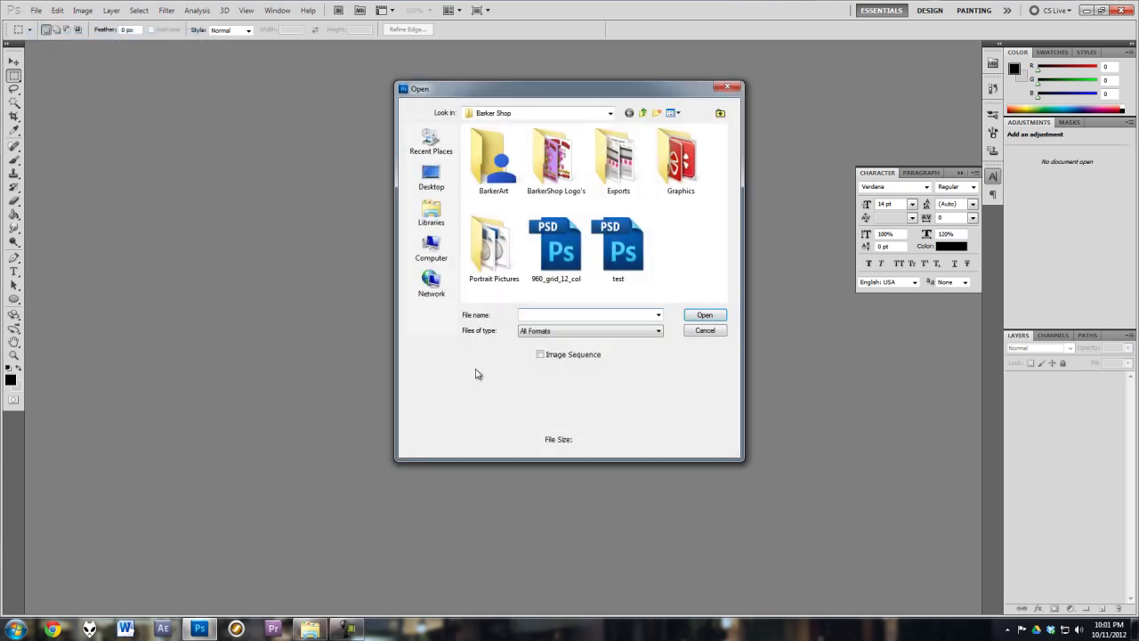
left_click(642, 113)
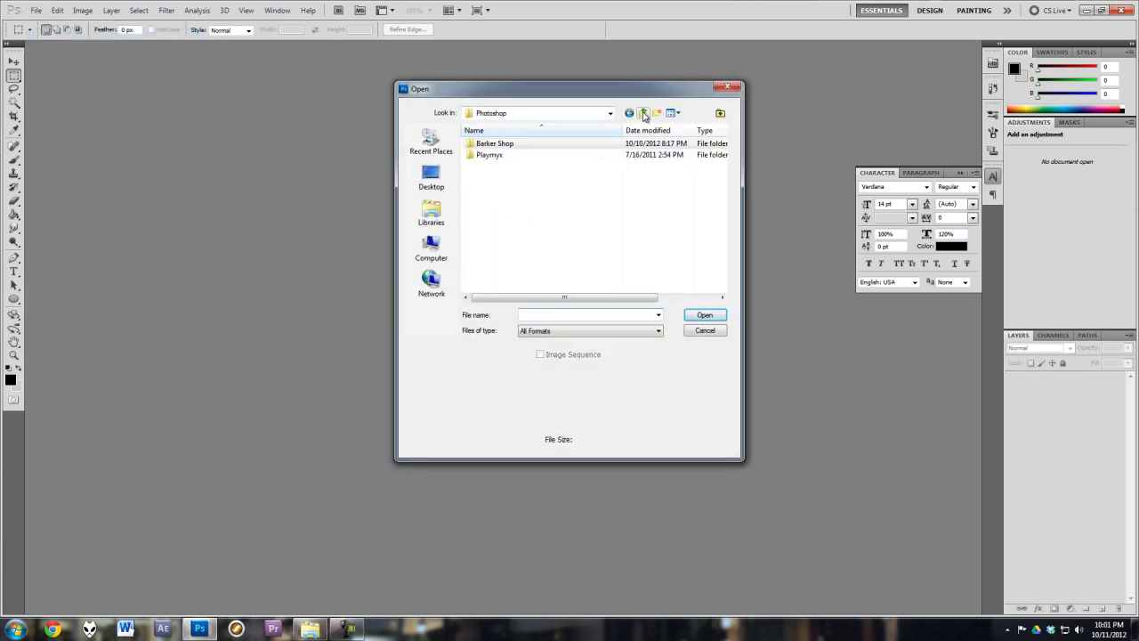
left_click(429, 214)
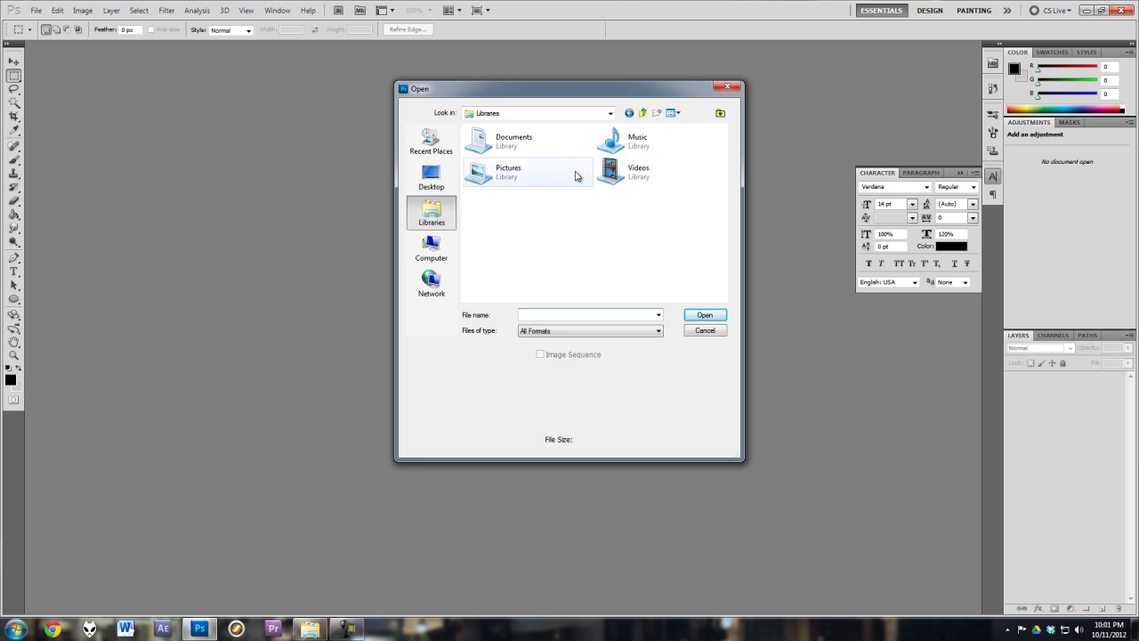
left_click(541, 170)
left_click(722, 318)
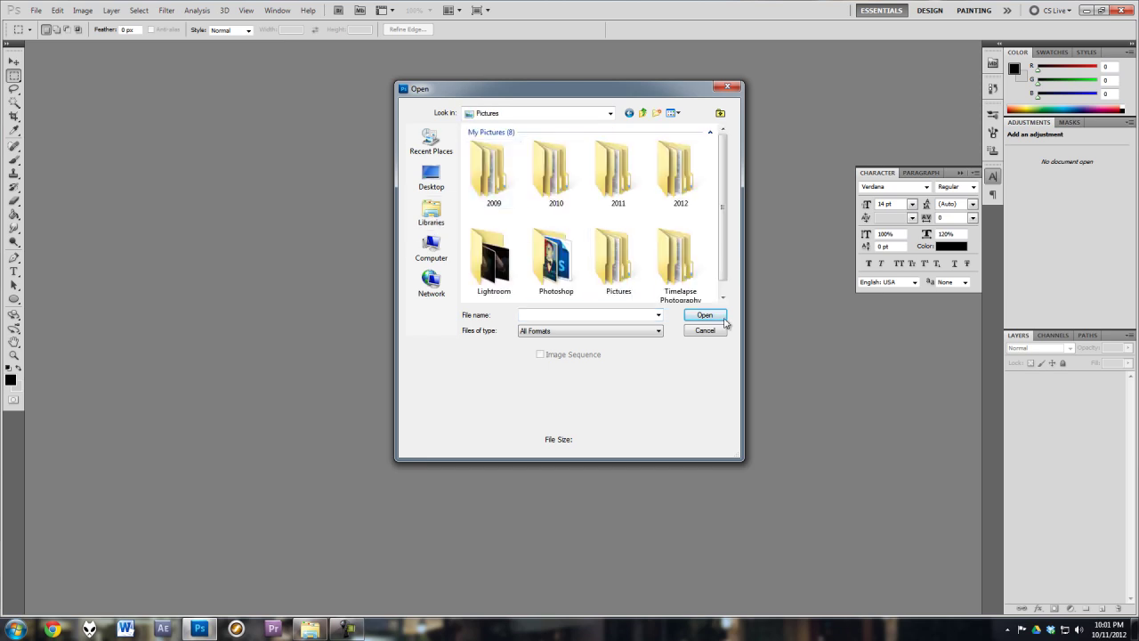
double_click(683, 262)
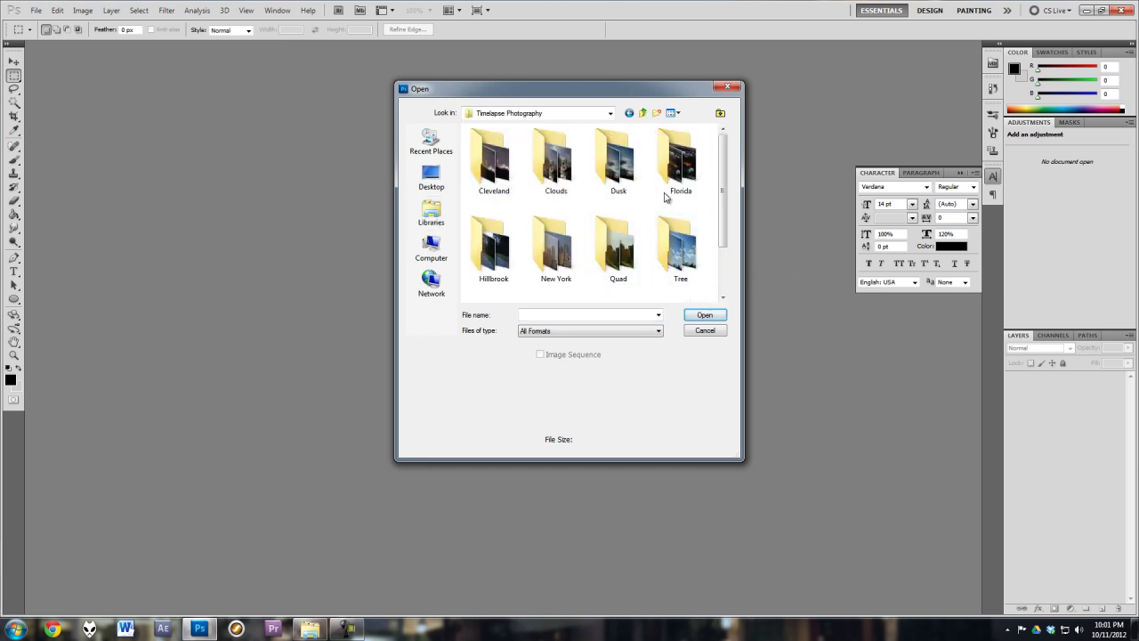
double_click(613, 174)
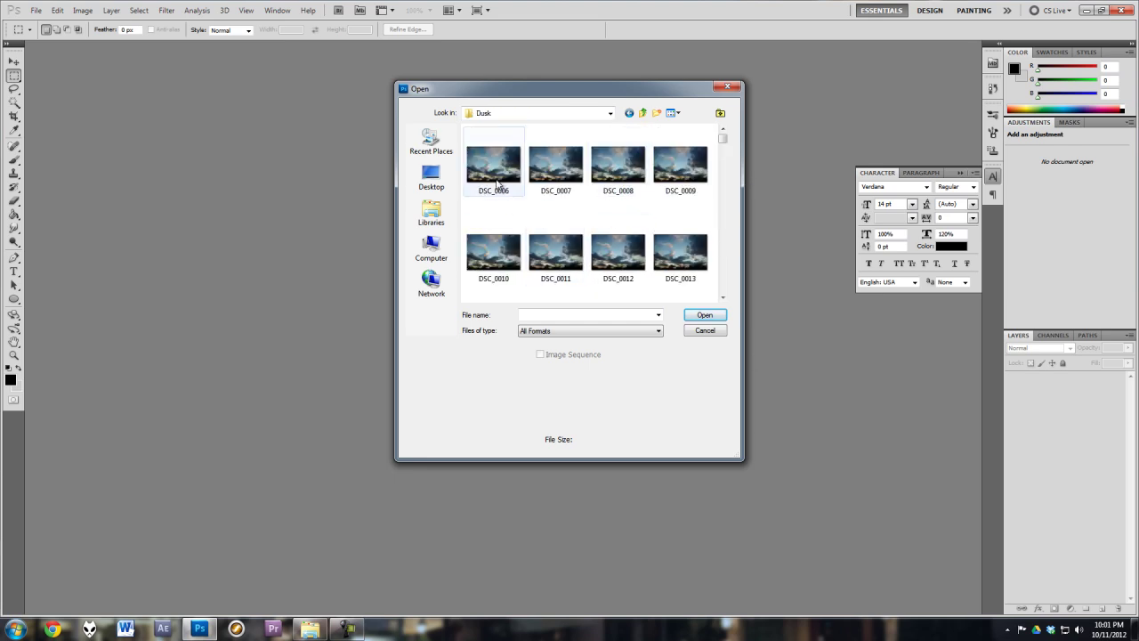
Open DSC_0006 as an image sequence at 24 fps
left_click(496, 183)
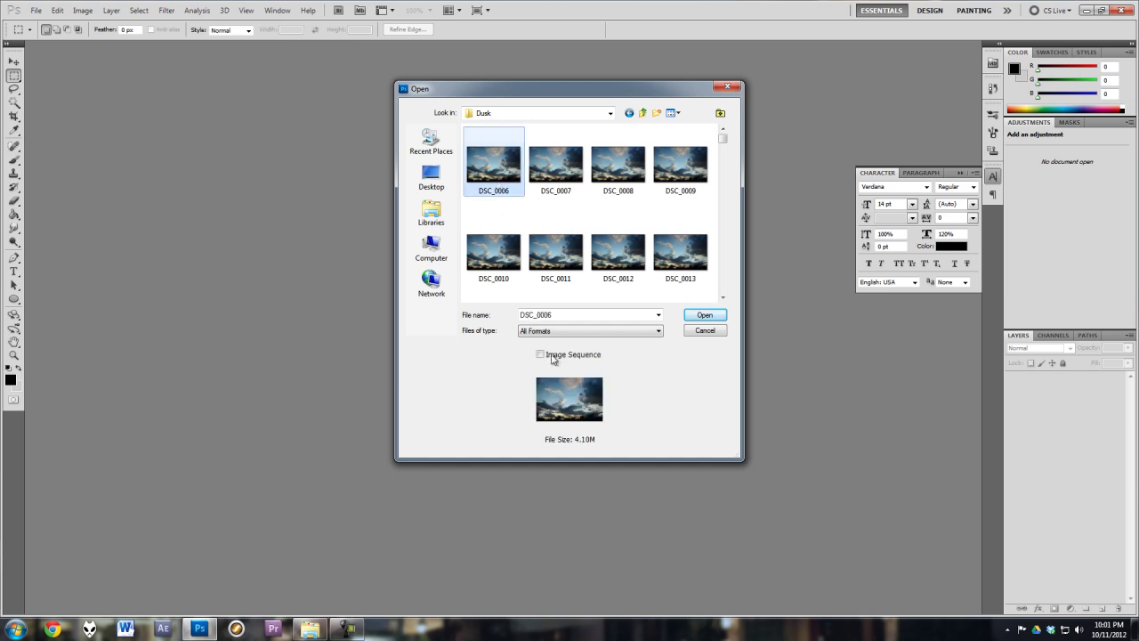
left_click(540, 354)
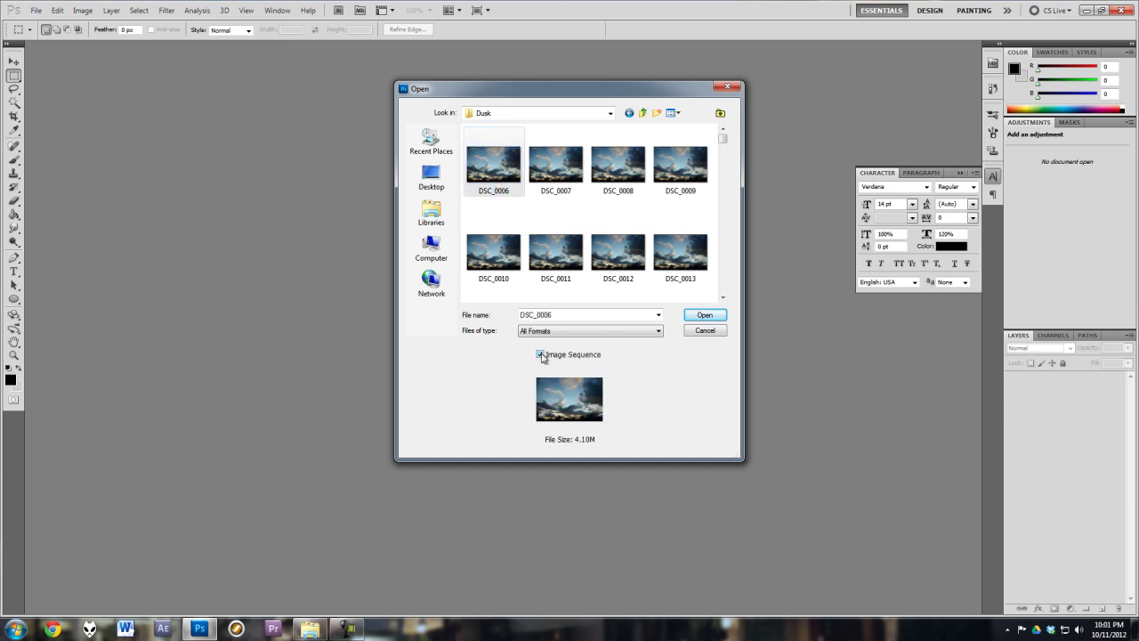
left_click(717, 318)
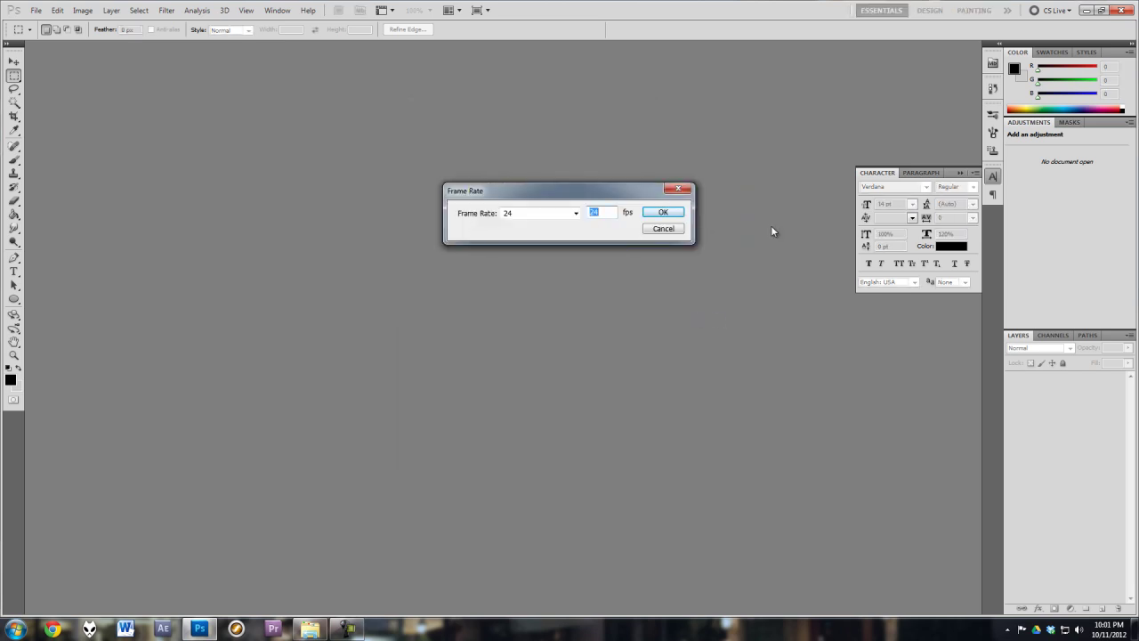
left_click(674, 216)
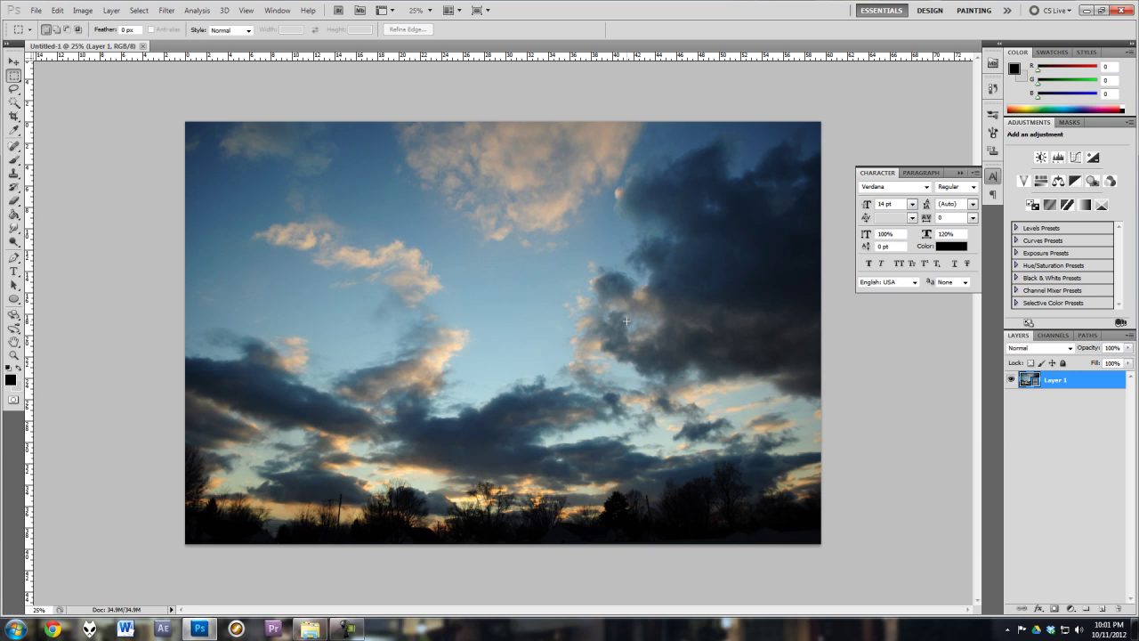
Show the Animation timeline panel via Window > Animation
left_click(280, 9)
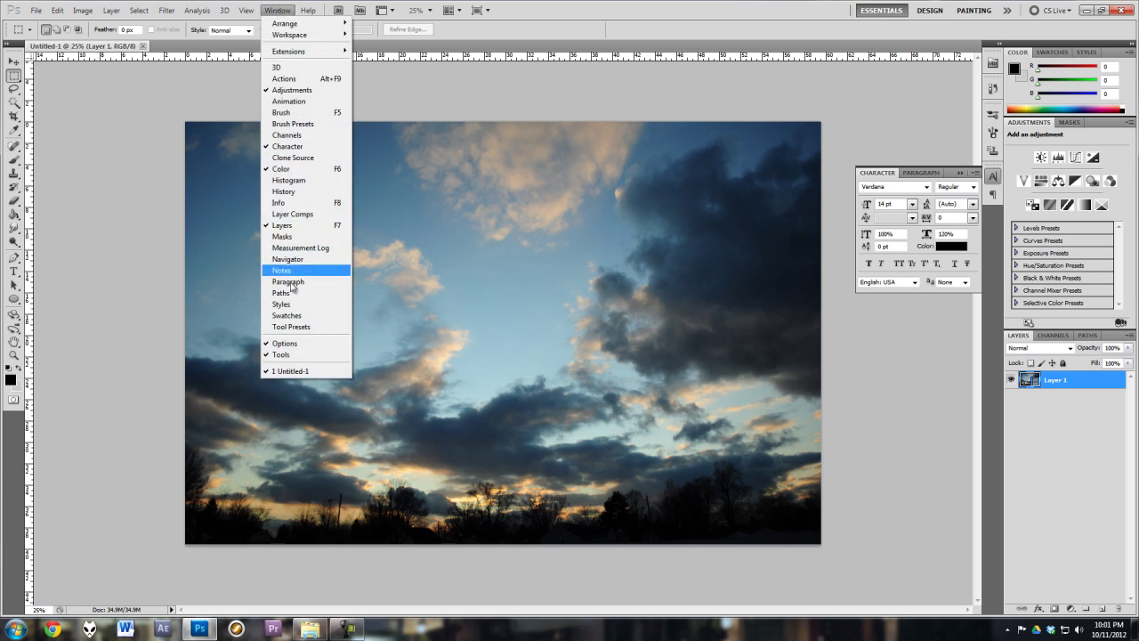
left_click(288, 100)
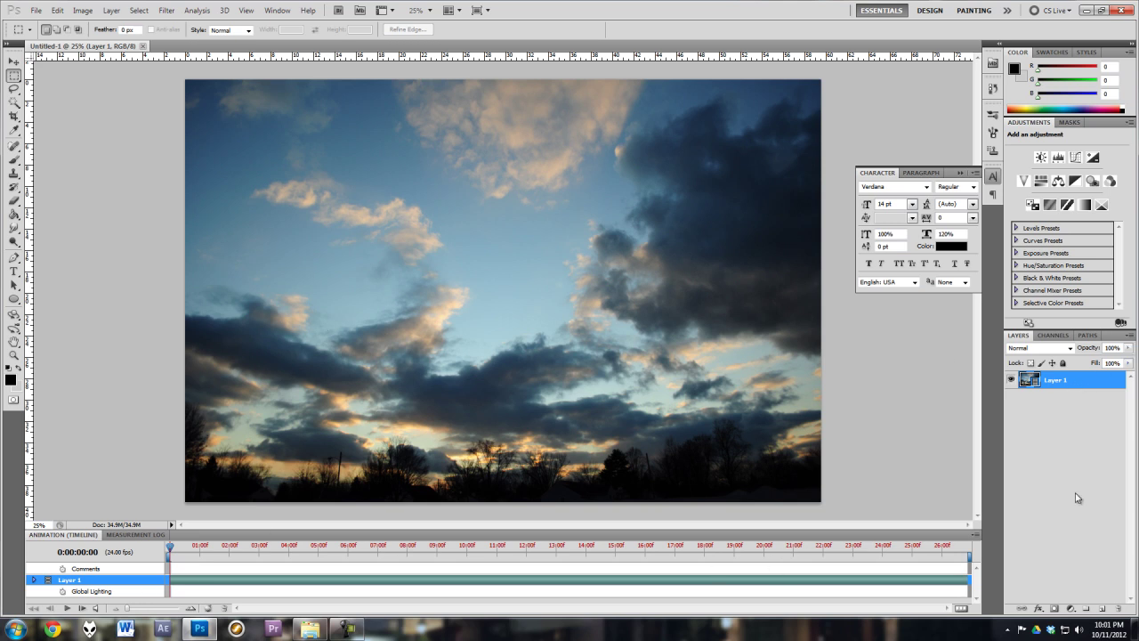
Add a Curves adjustment layer and pull the curve down to darken the footage
left_click(1078, 612)
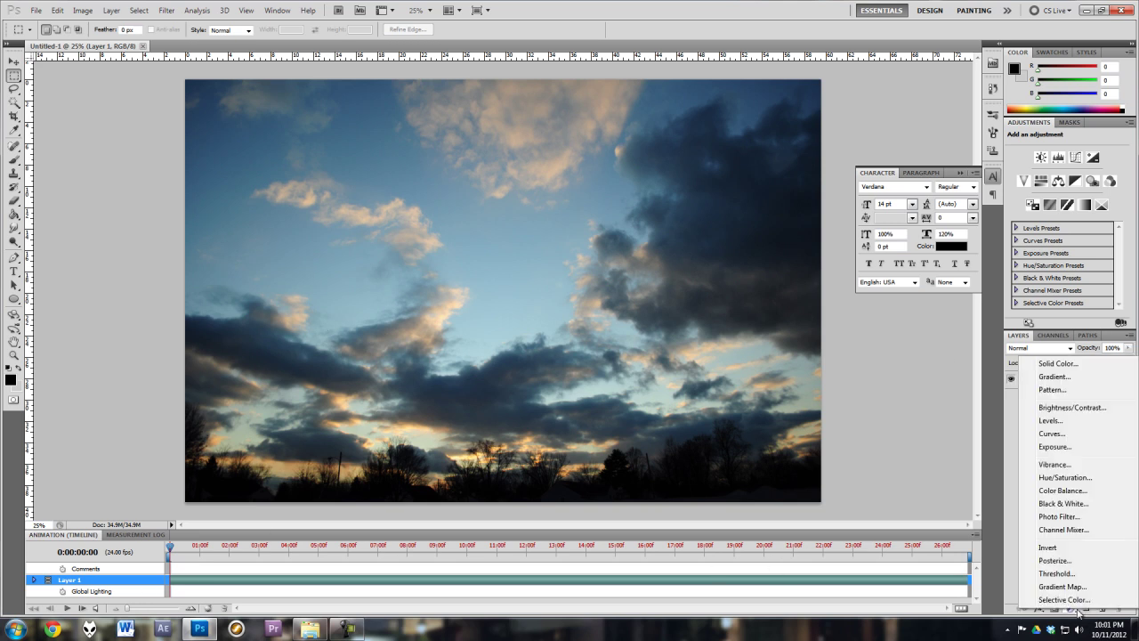
left_click(1053, 433)
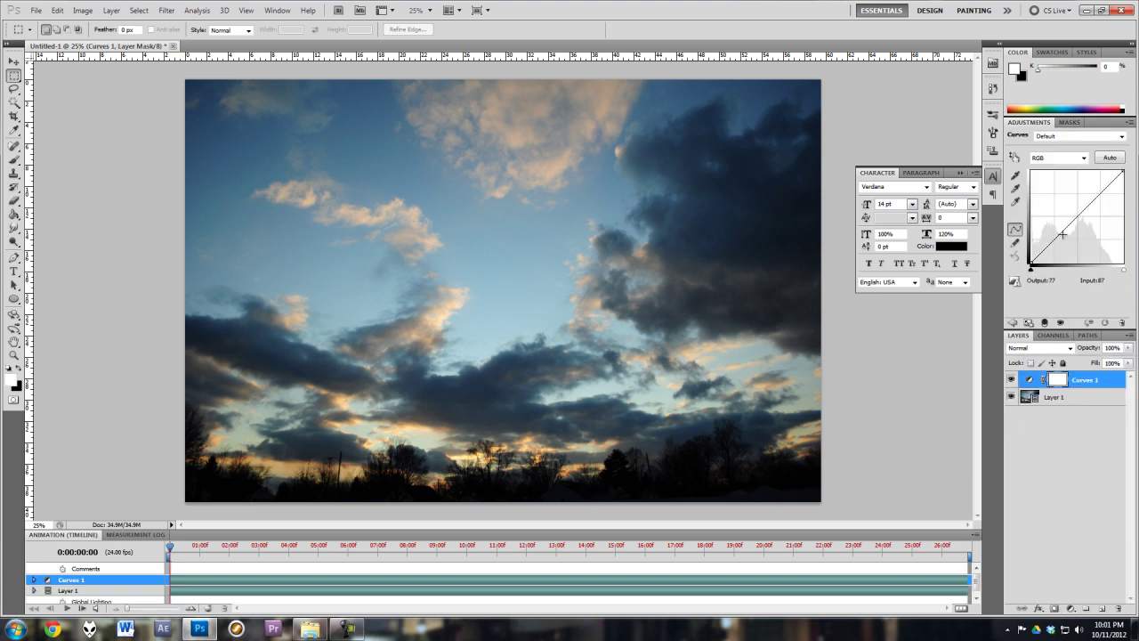
left_click_drag(1066, 231, 1084, 217)
Add a Hue/Saturation layer with Saturation +54 and scrub the timeline to preview
left_click(1070, 608)
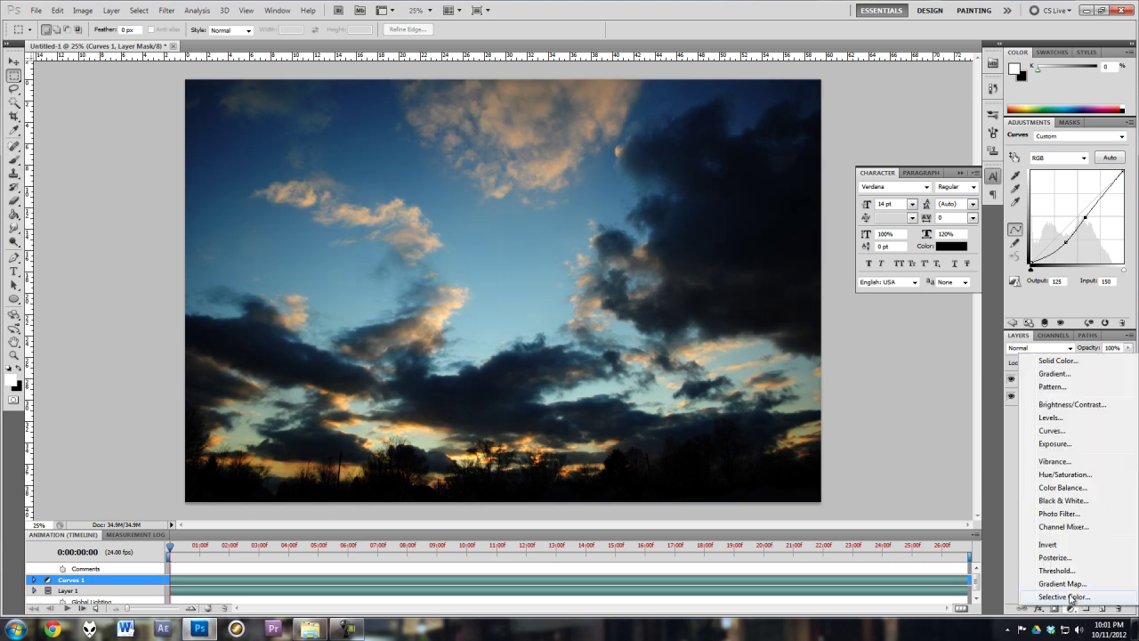
left_click(1059, 475)
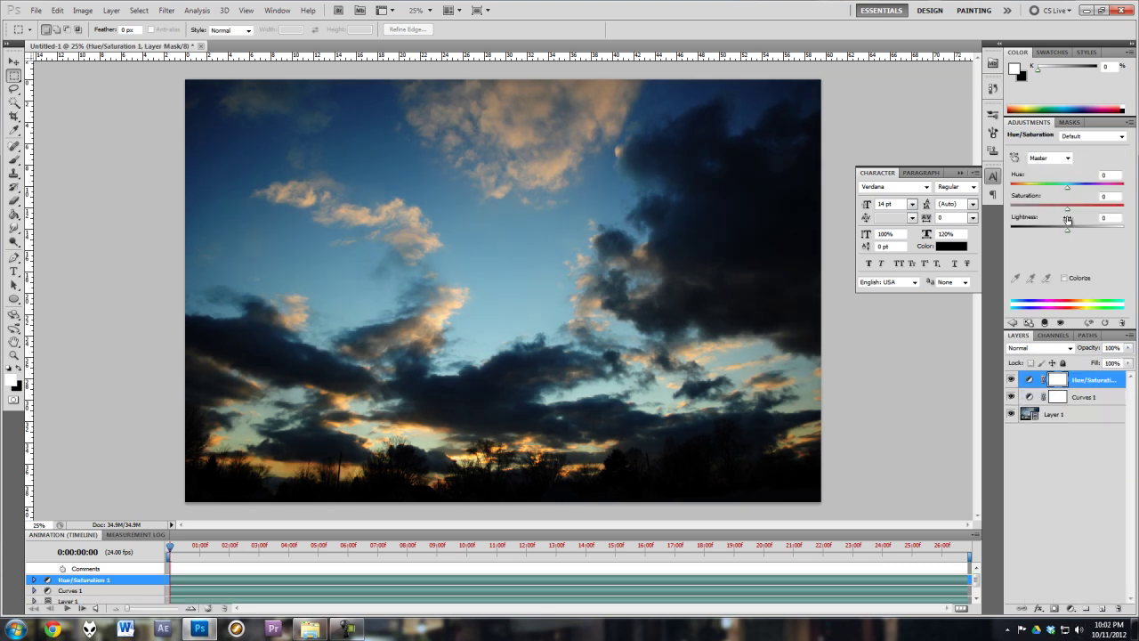
left_click_drag(1068, 212, 1100, 211)
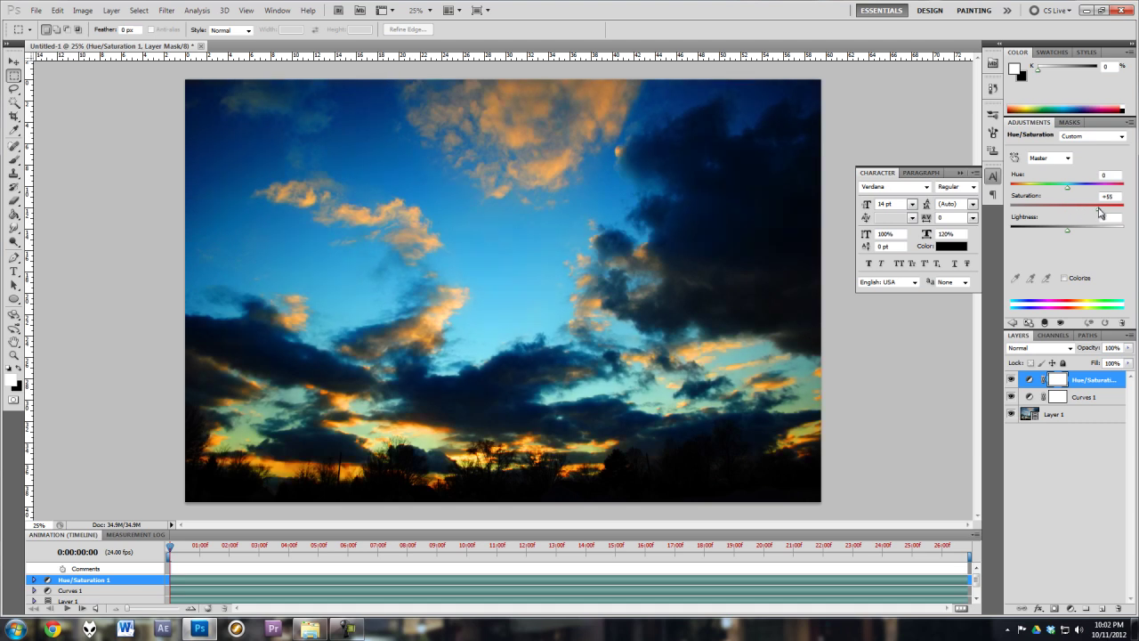
left_click(615, 550)
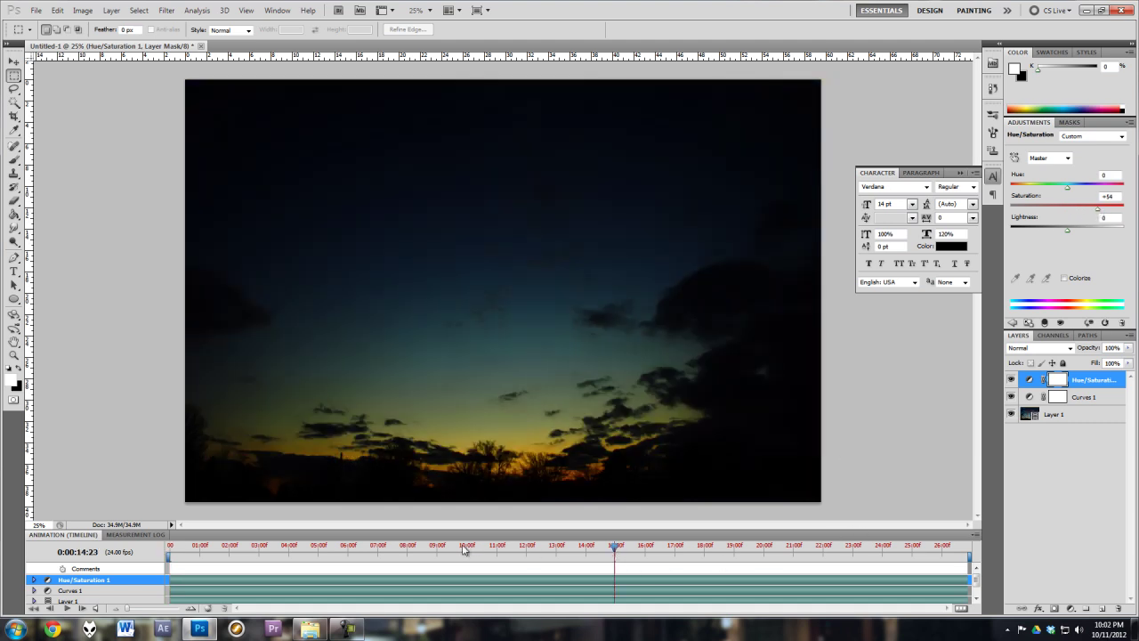
left_click_drag(436, 551, 263, 551)
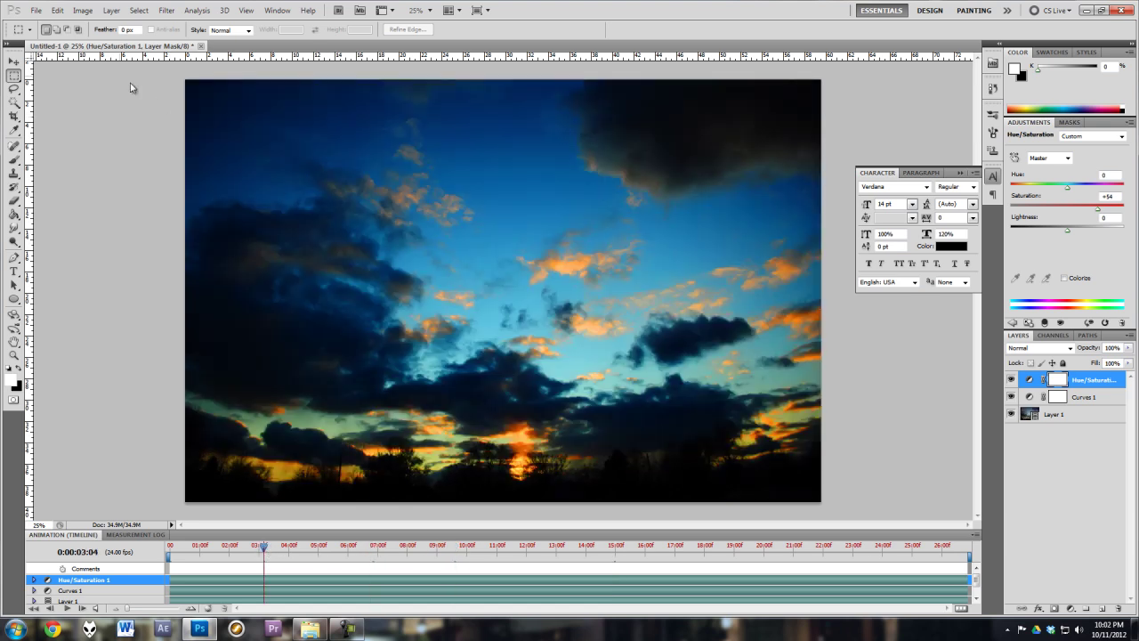
In Render Video, name the output Test and choose HDTV 1080p size
left_click(36, 11)
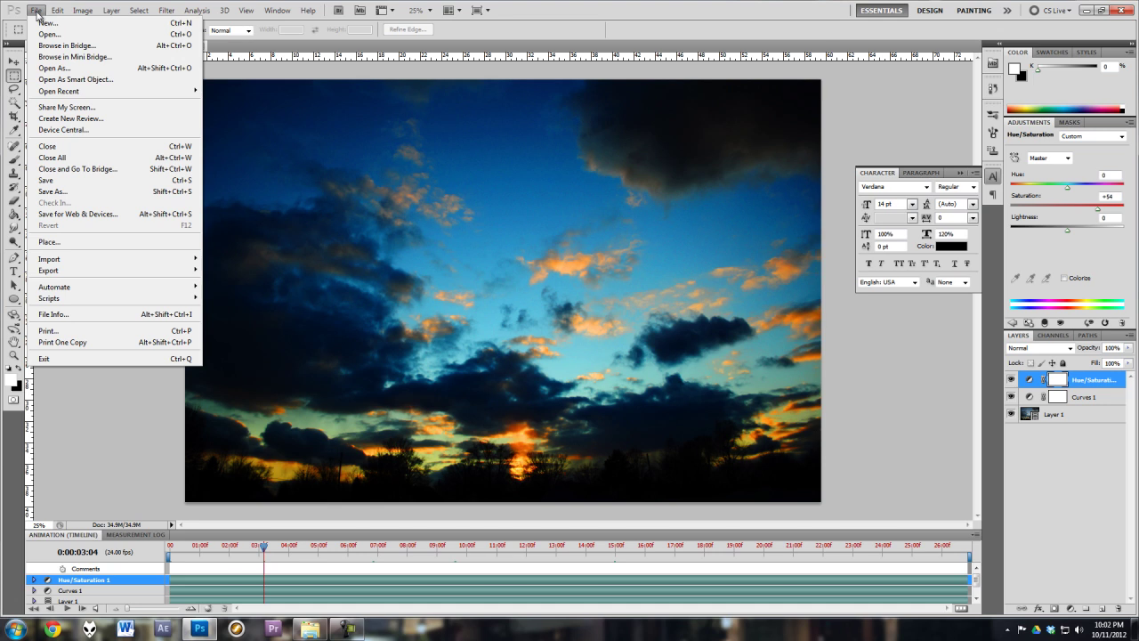
mouse_move(201, 270)
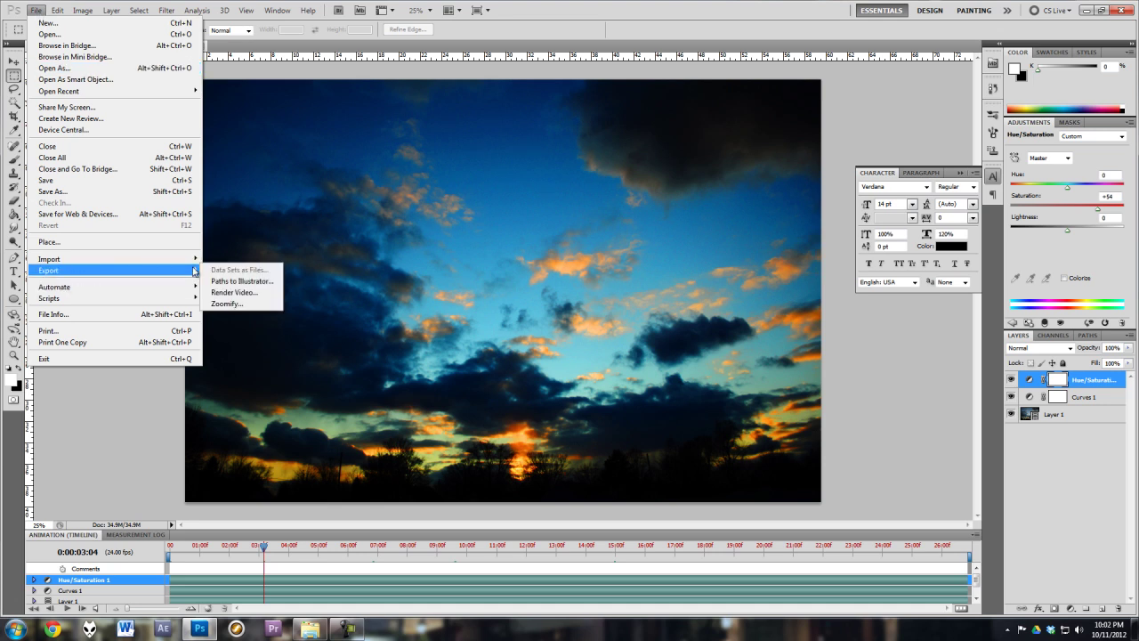
left_click(231, 294)
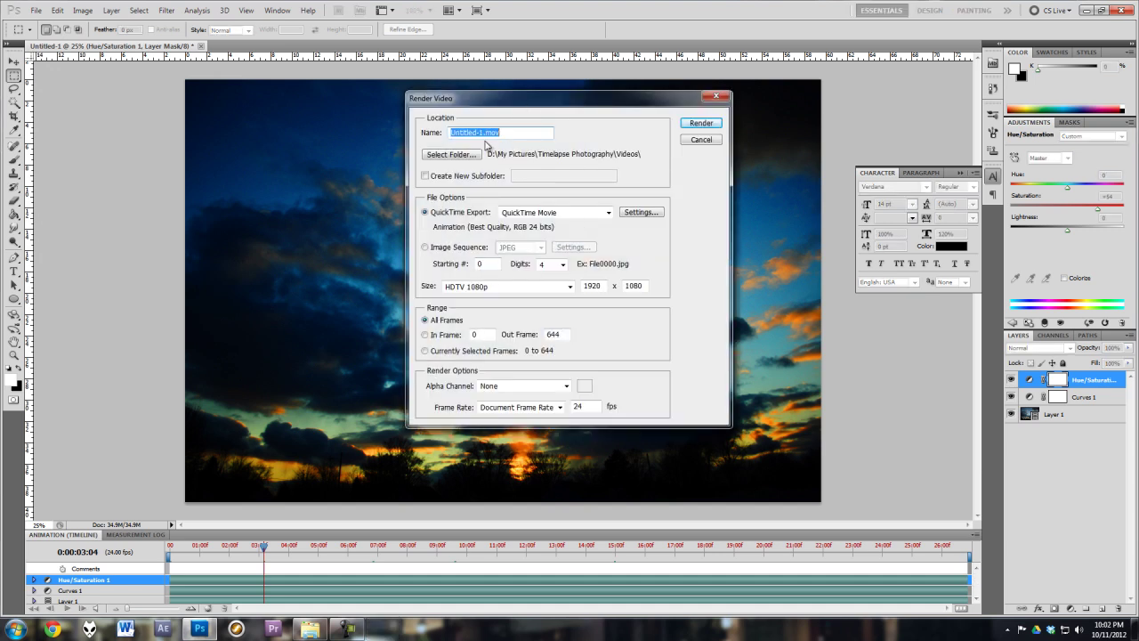
type("Test")
left_click(569, 287)
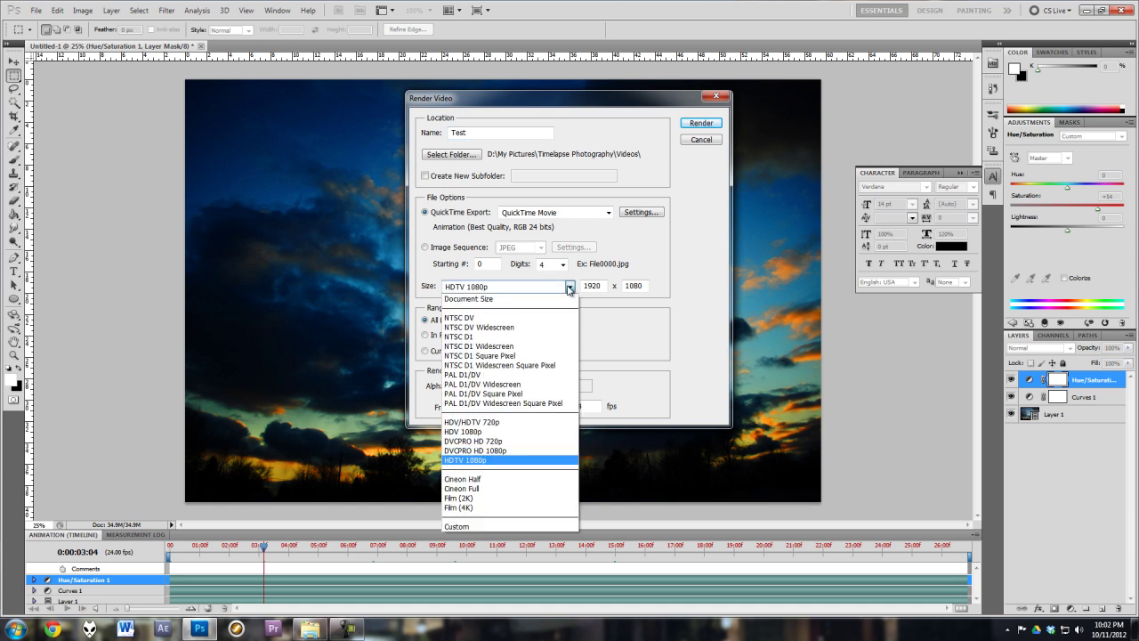
left_click(472, 460)
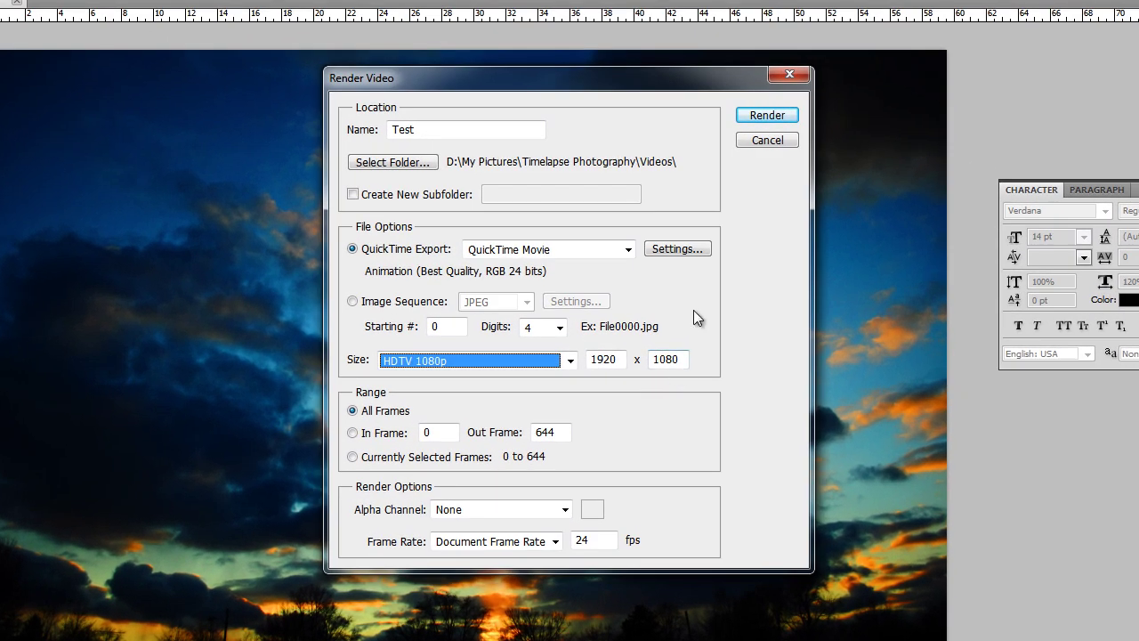
Set QuickTime video compression to H.264, 24 fps, Best quality
left_click(680, 249)
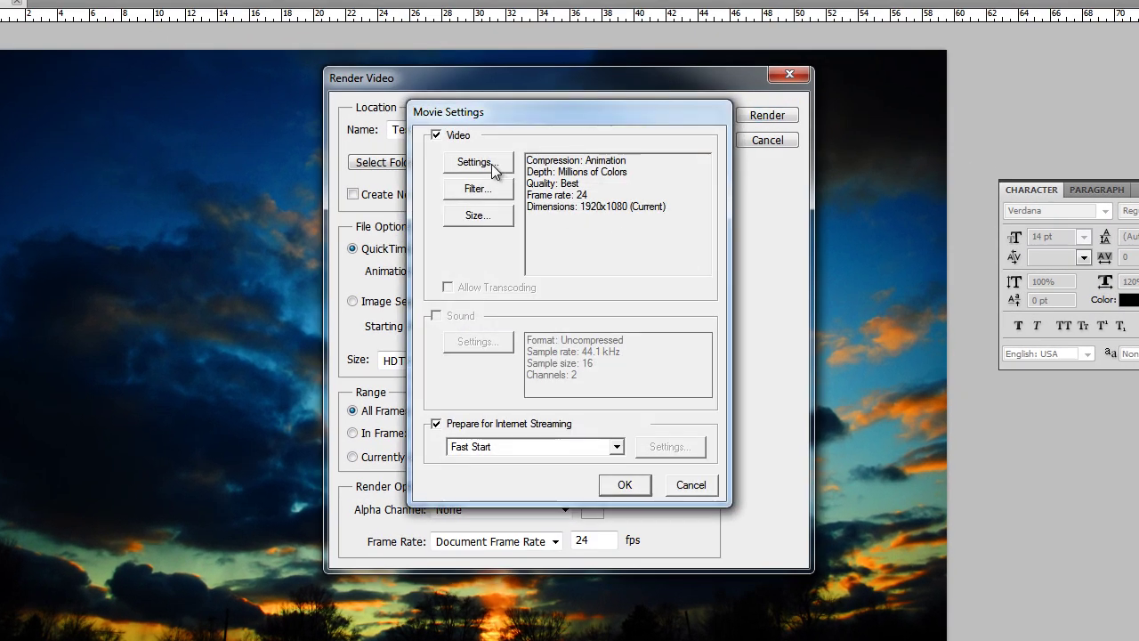
left_click(491, 164)
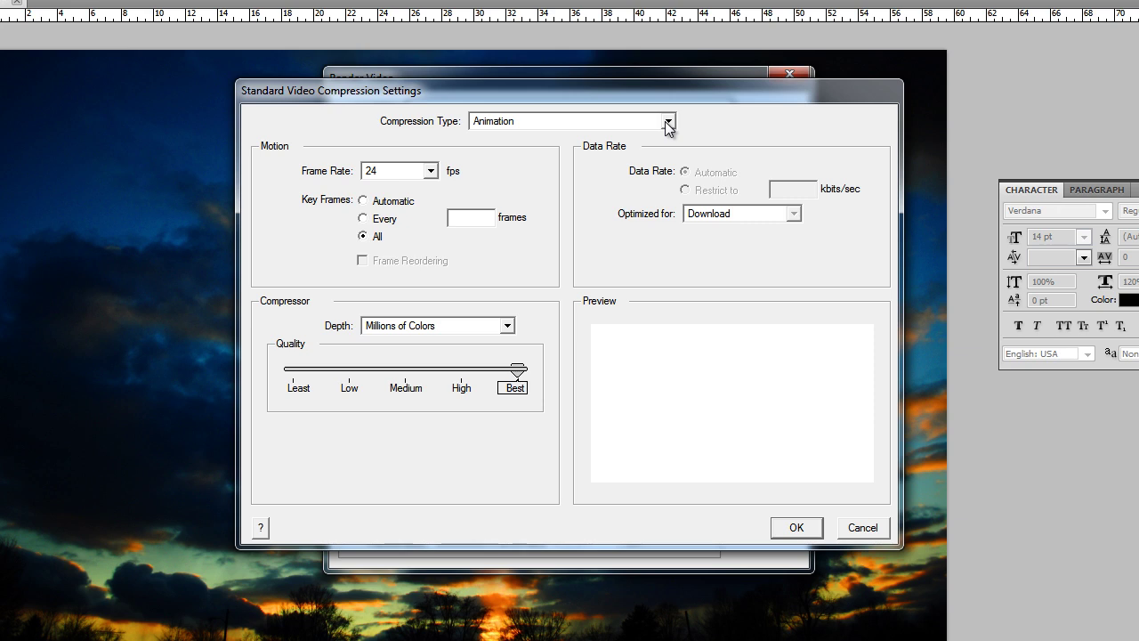
left_click(666, 123)
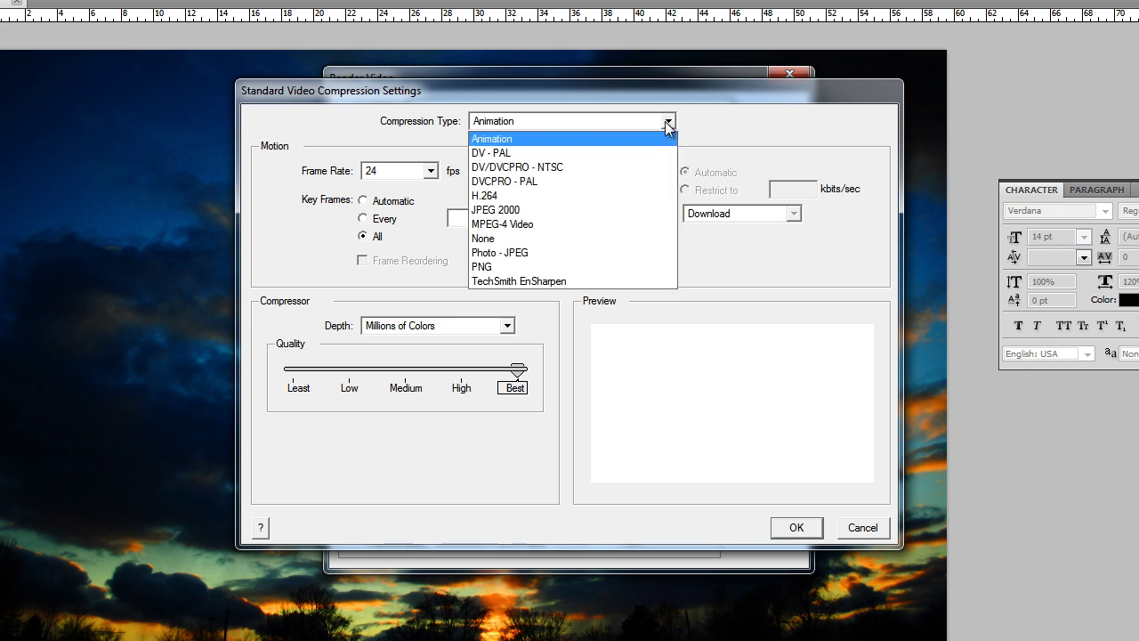
left_click(510, 202)
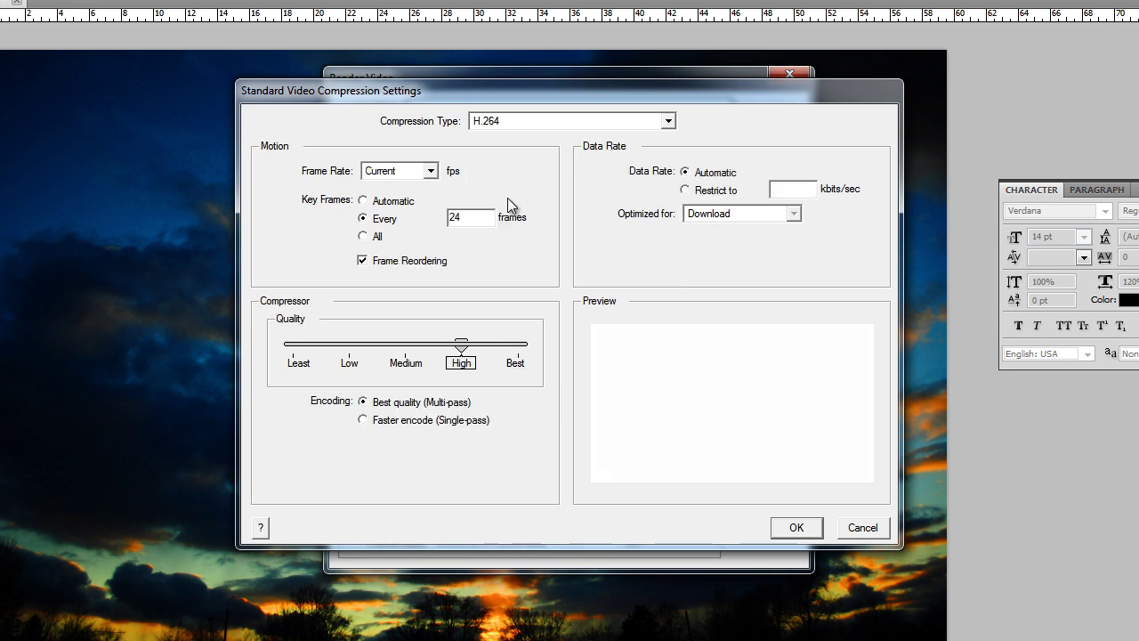
left_click(430, 171)
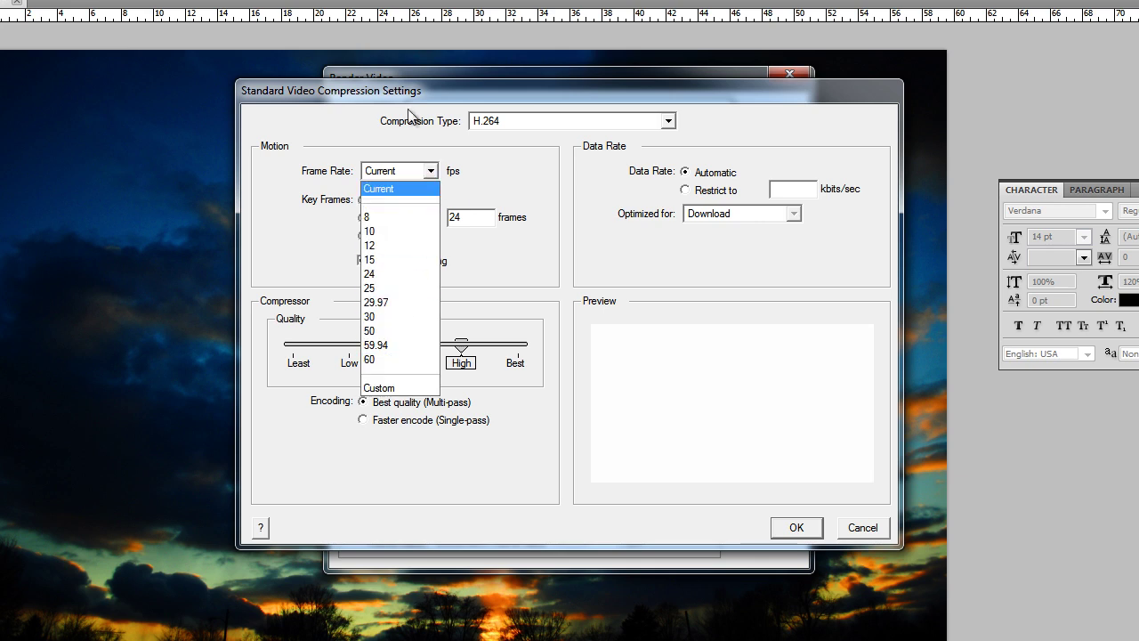
left_click(384, 273)
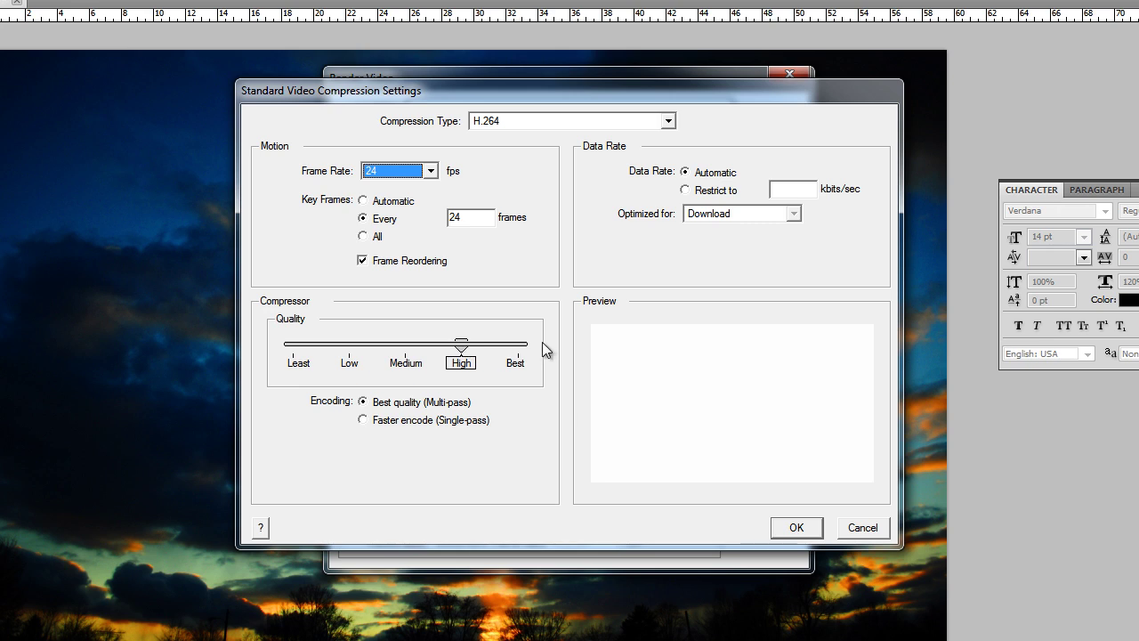
left_click_drag(461, 349, 527, 363)
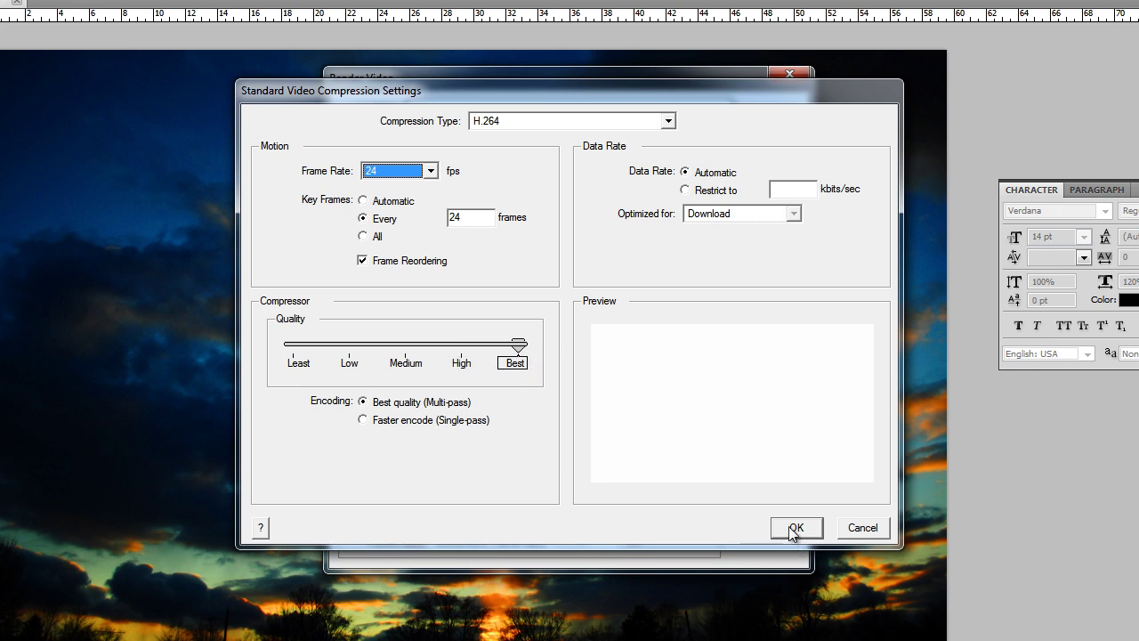
left_click(797, 526)
Set the movie export size to 1920 x 1080 HD
left_click(475, 221)
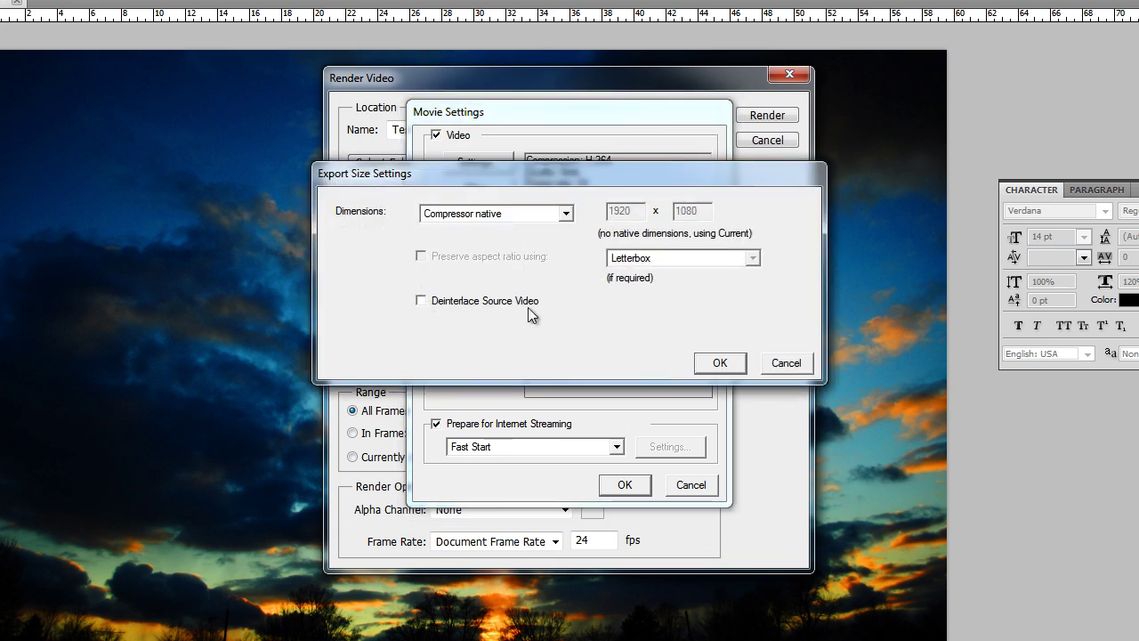
left_click(566, 214)
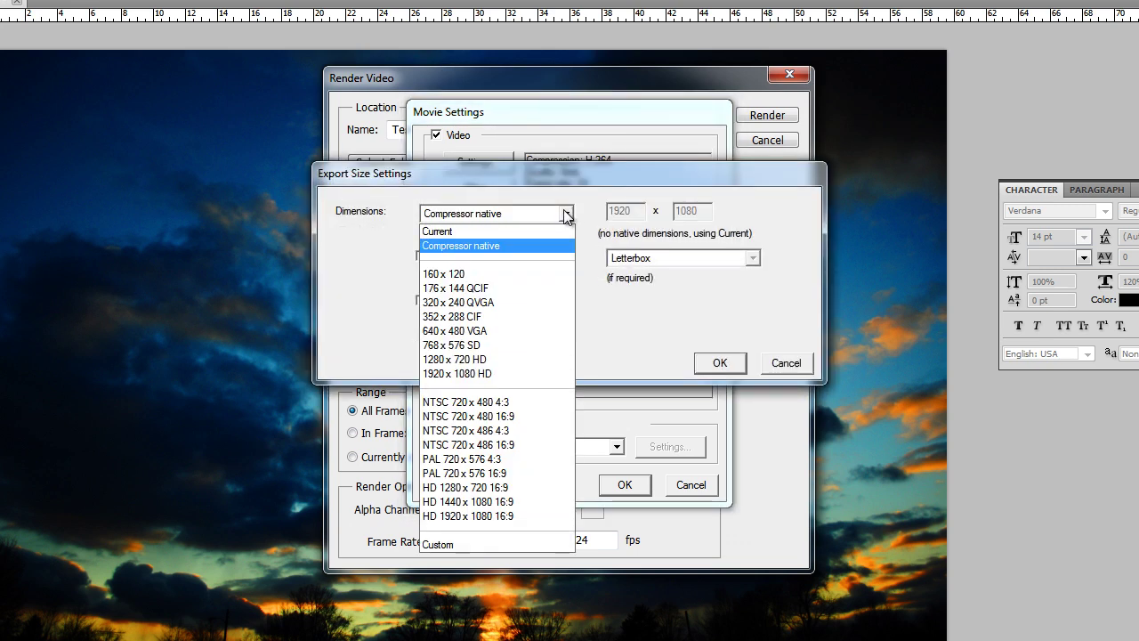
left_click(458, 378)
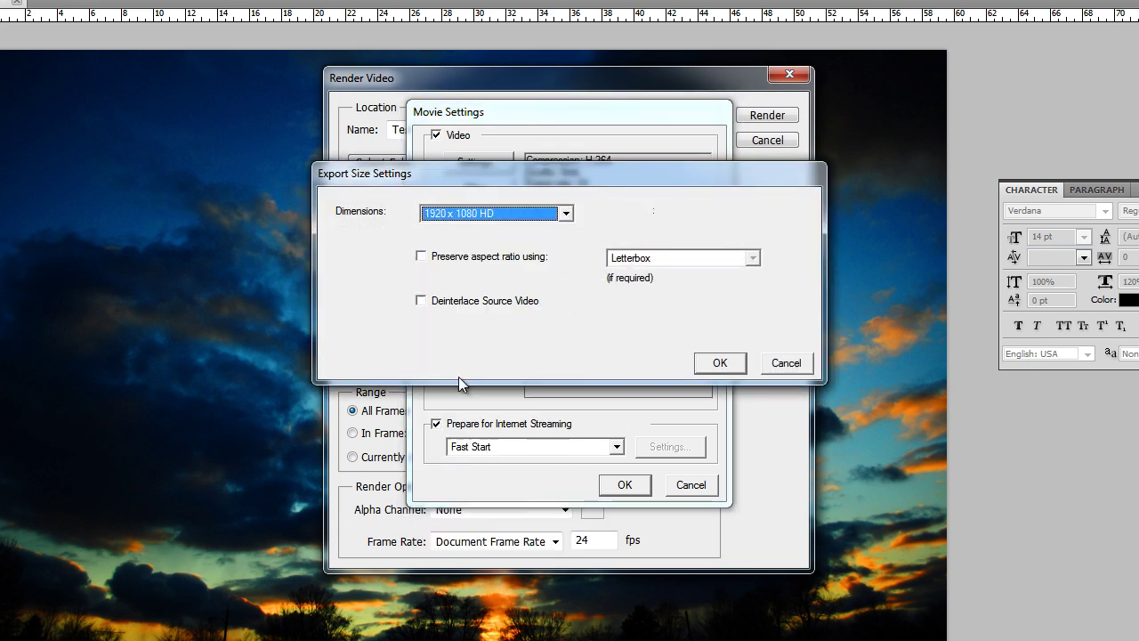
left_click(525, 213)
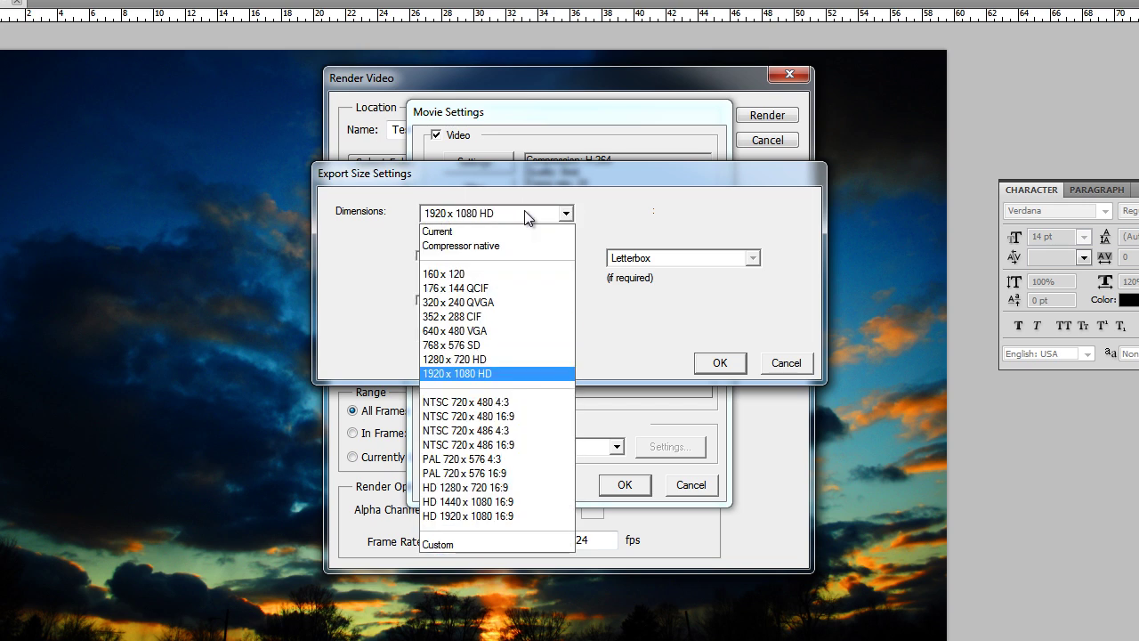
left_click(623, 201)
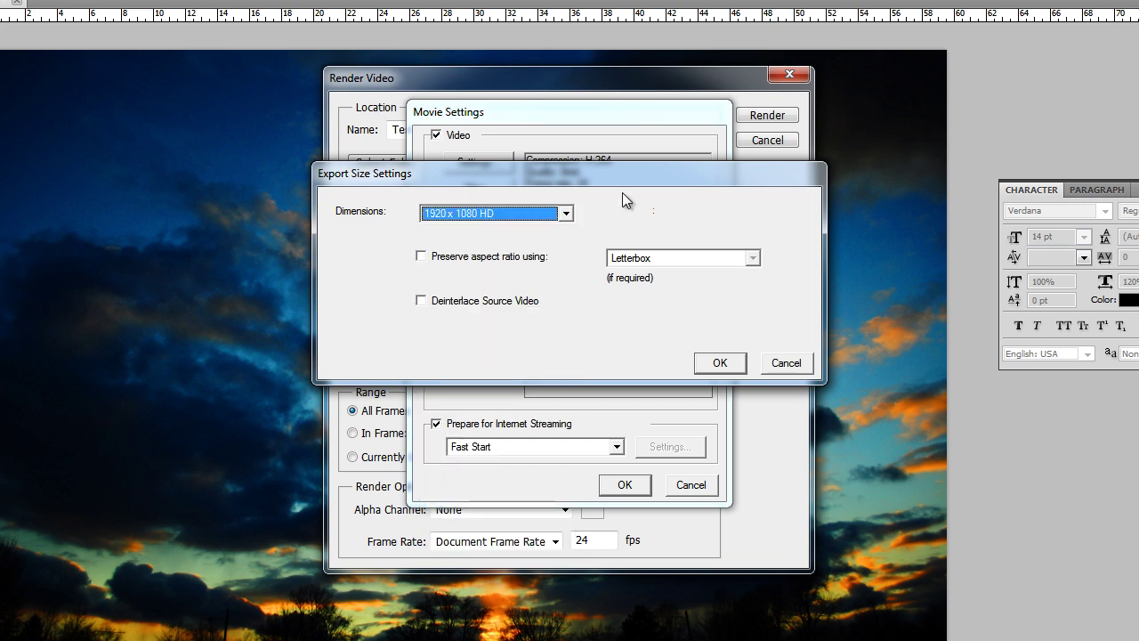
left_click(718, 367)
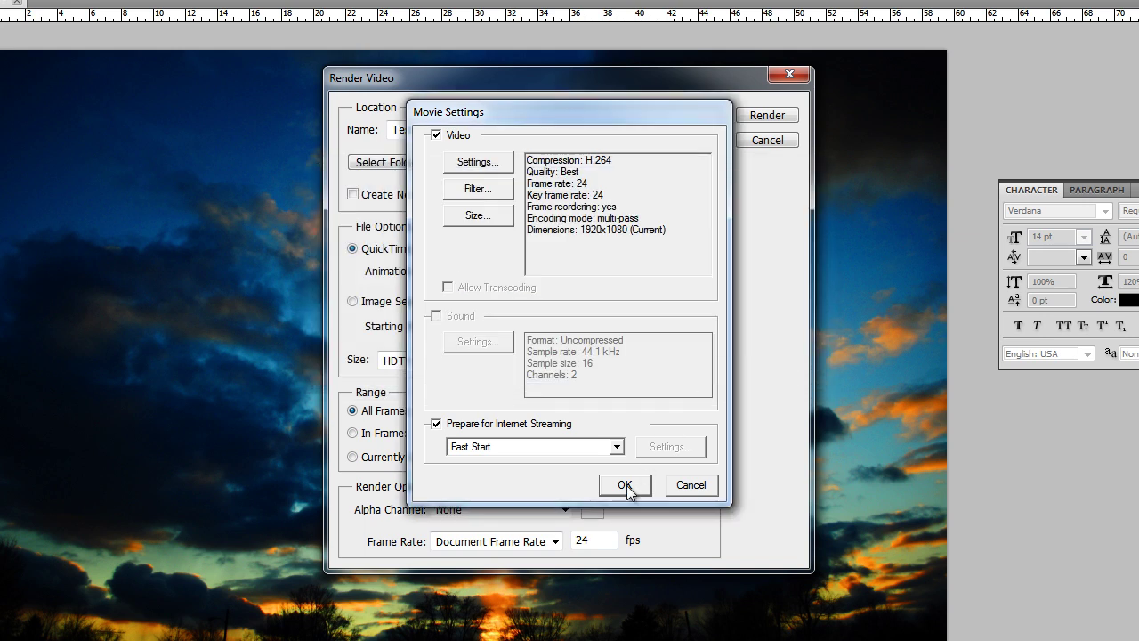
Accept the movie settings, start Render, and decline replacing the existing Test.mov
left_click(624, 485)
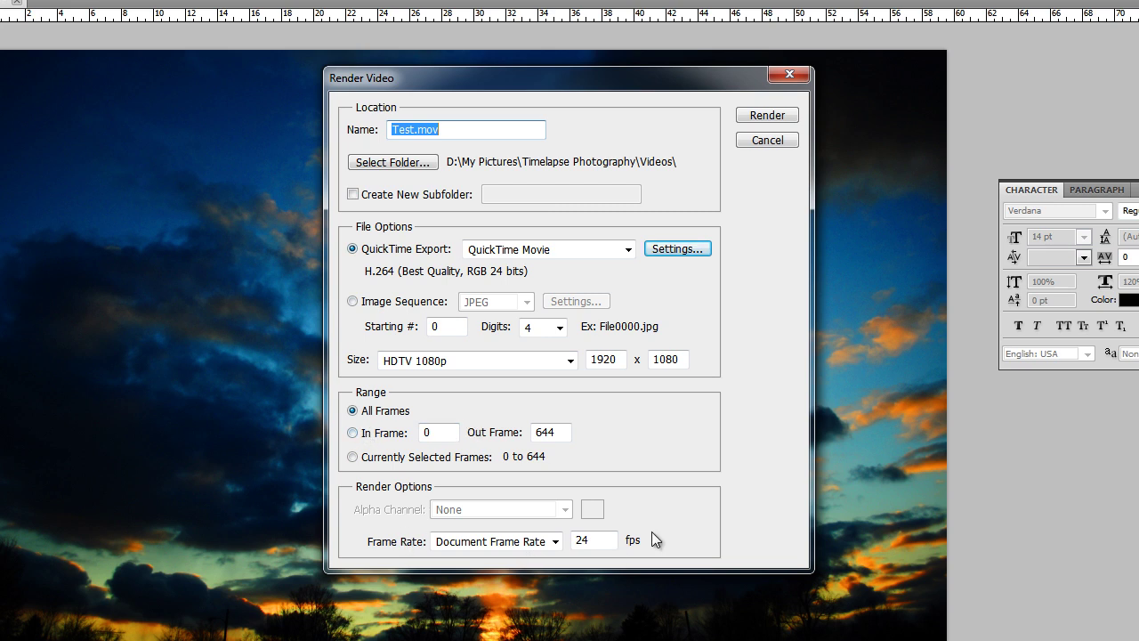
left_click(767, 115)
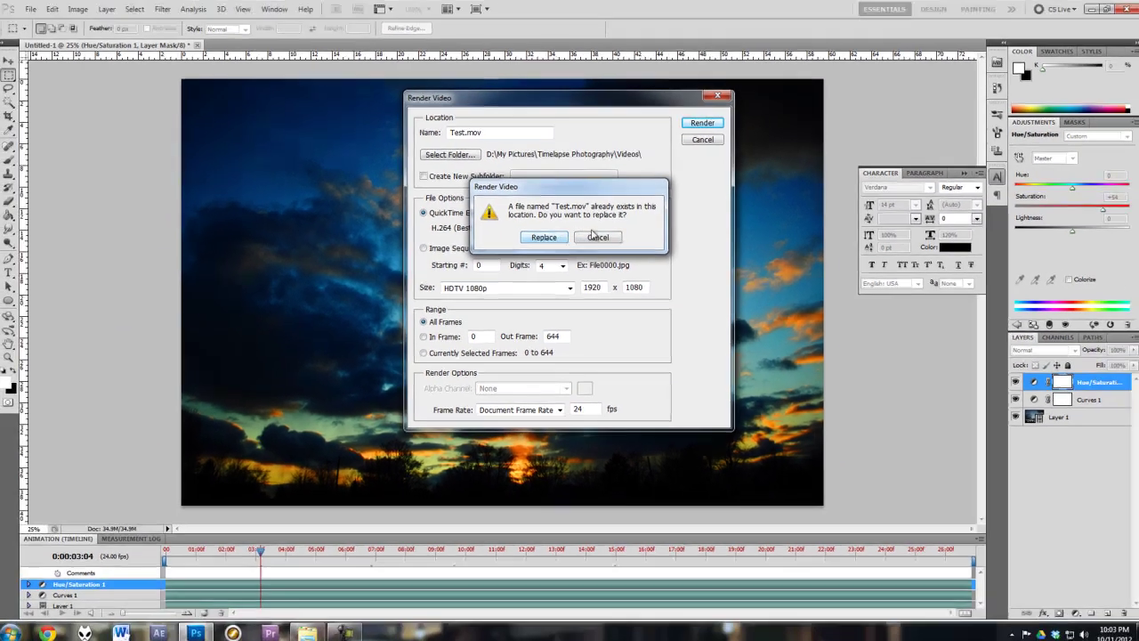
left_click(532, 287)
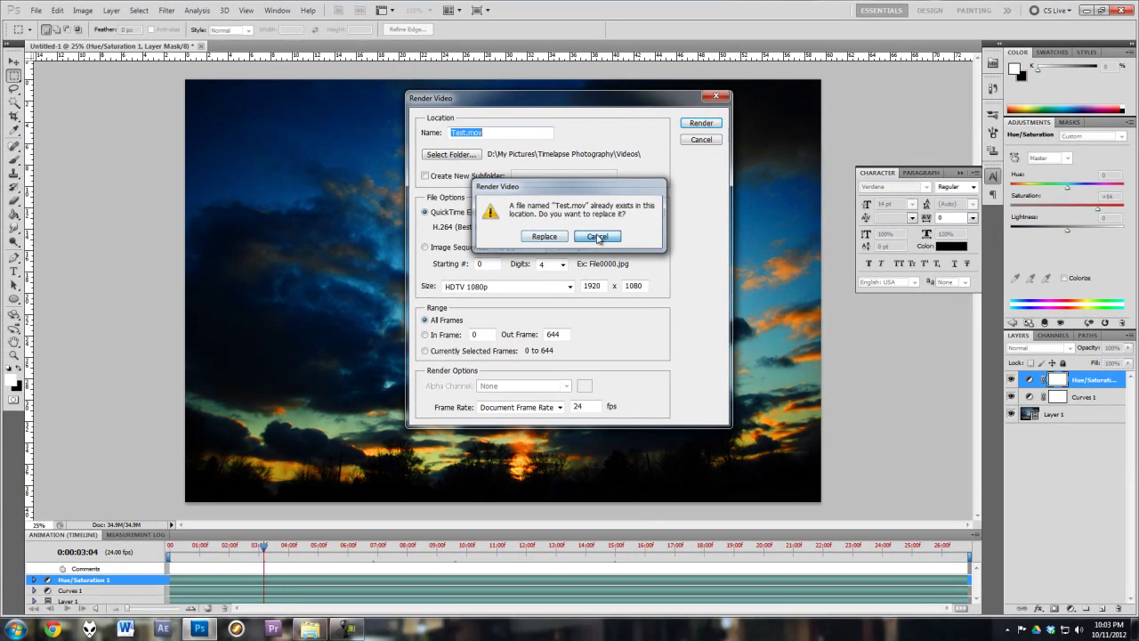
Open the Videos folder in the Timelapse Photography window and select Dusk
left_click(309, 629)
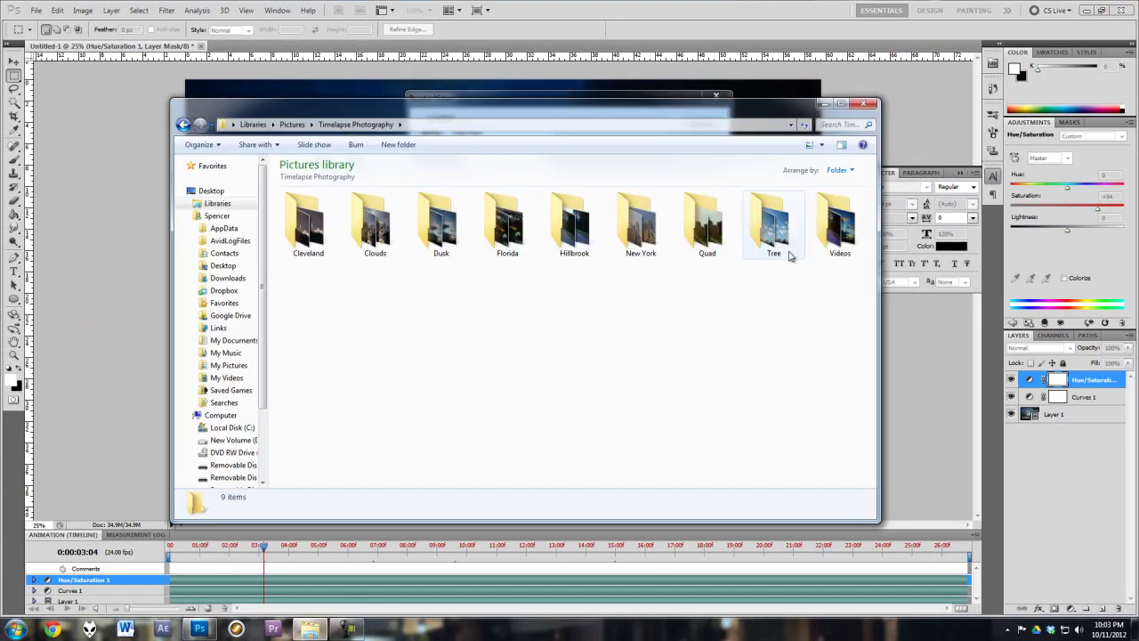
double_click(843, 220)
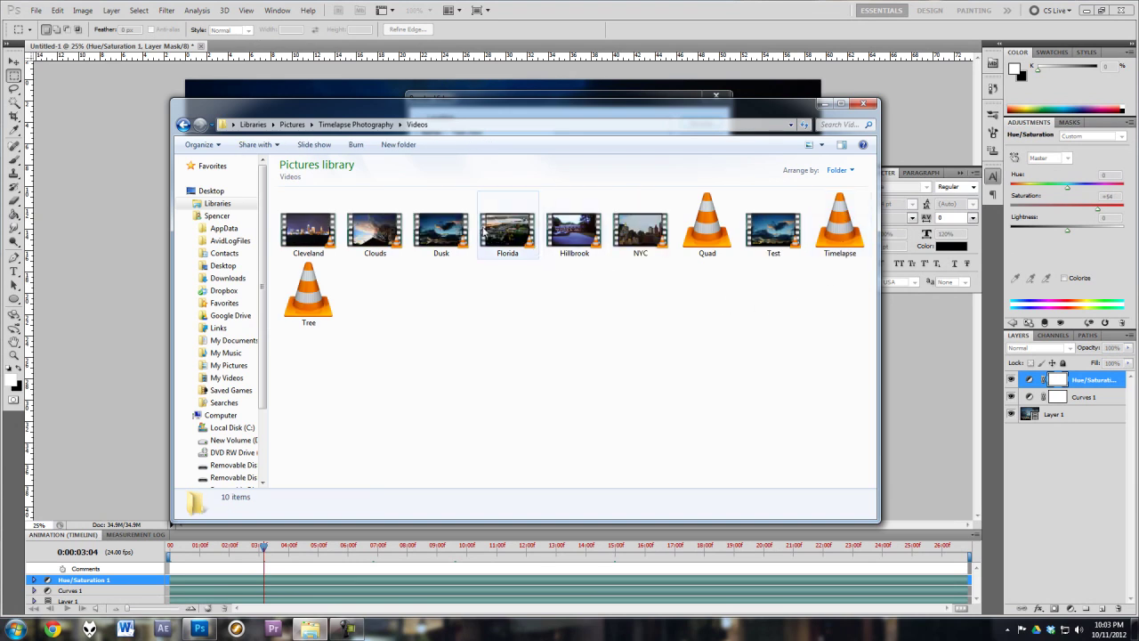
left_click(444, 226)
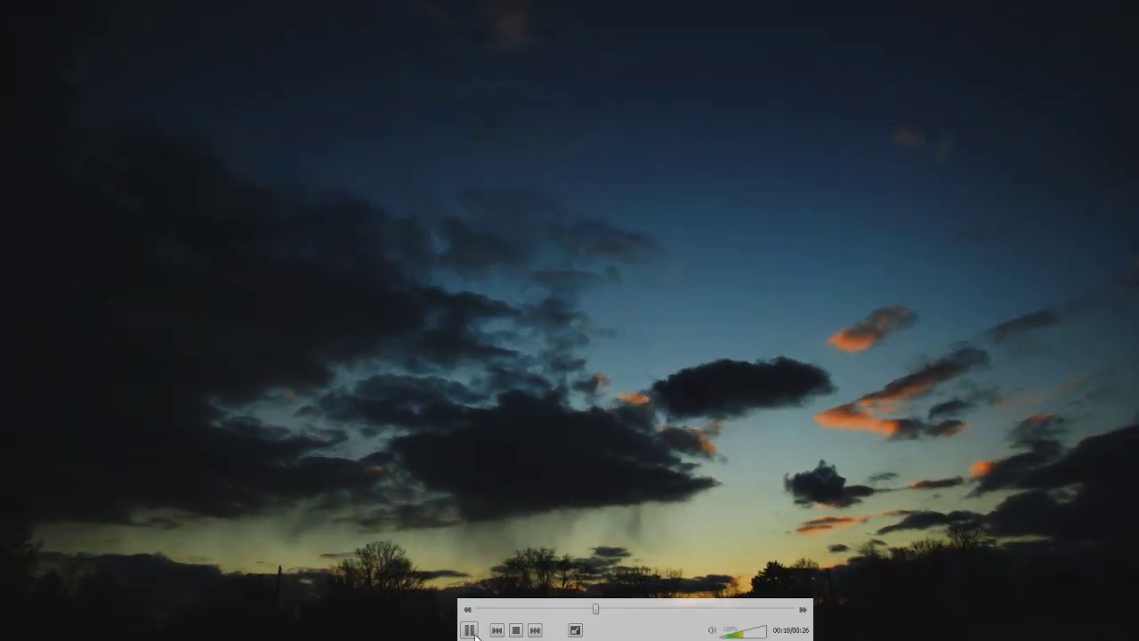
Pause Dusk.mov playback, exit fullscreen, and close VLC
left_click(470, 631)
double_click(350, 330)
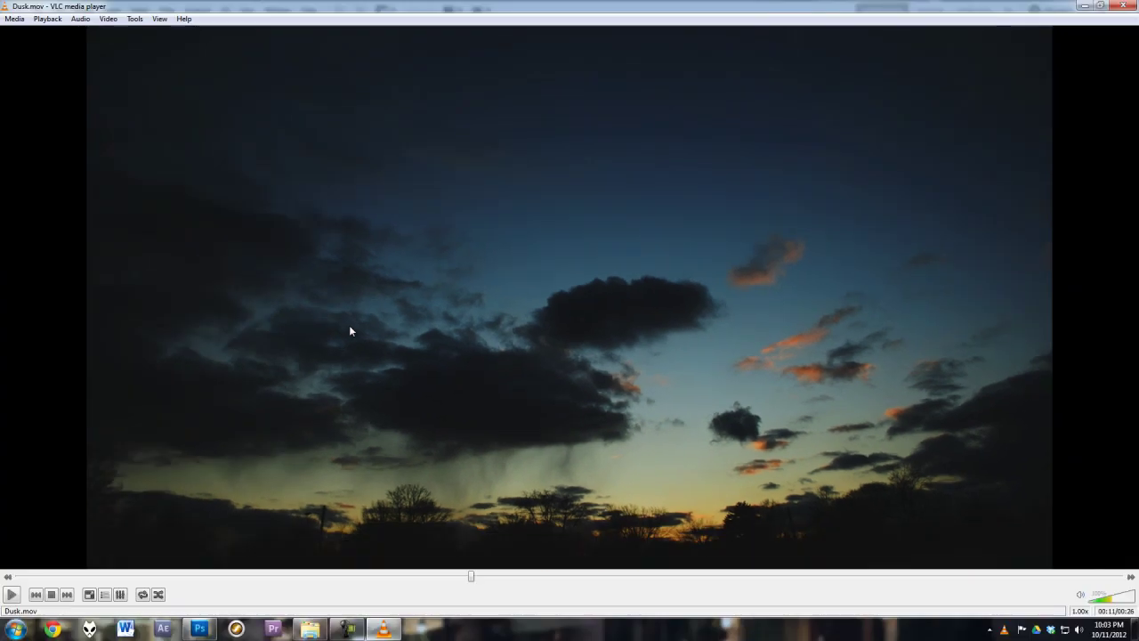
left_click(1131, 6)
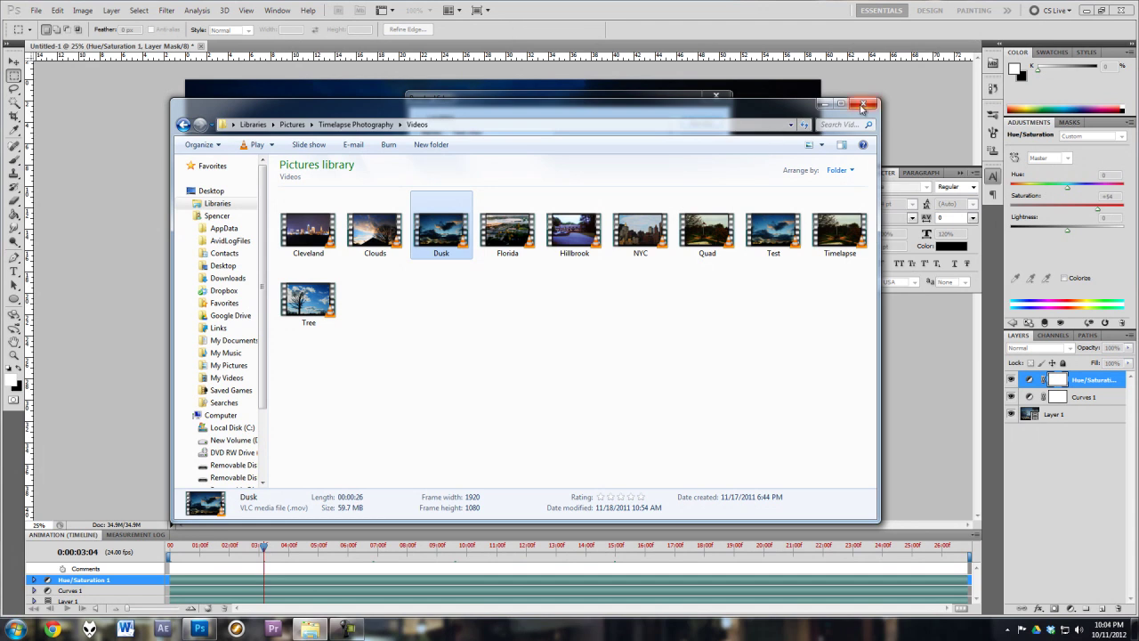
Close the Videos folder window and cancel the Render Video dialog
left_click(862, 103)
left_click(703, 140)
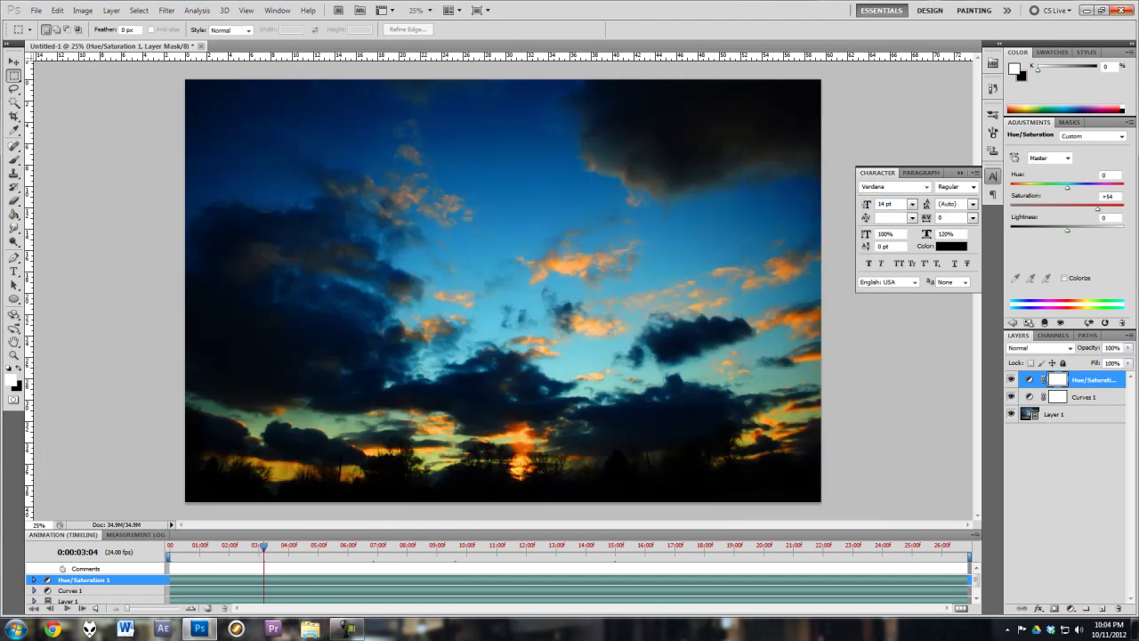